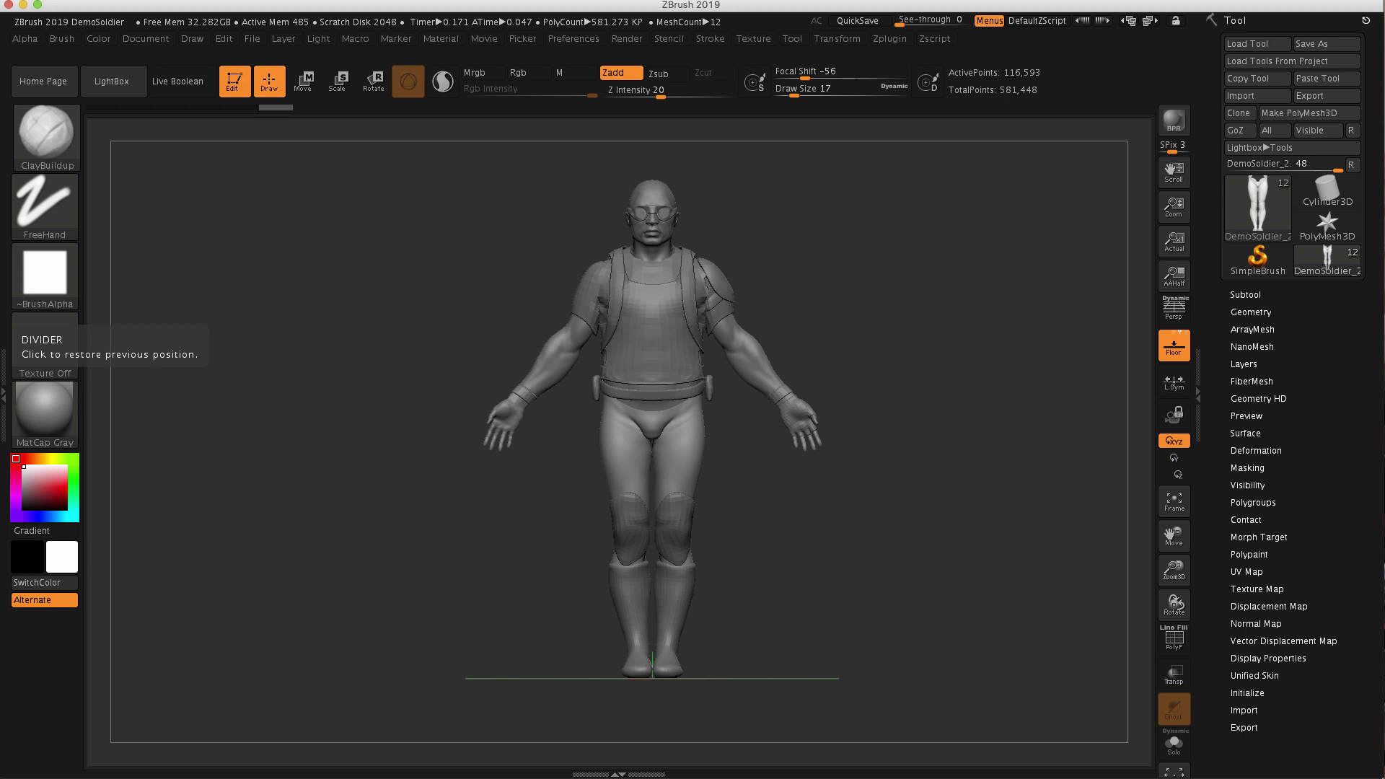
pyautogui.press('ctrl')
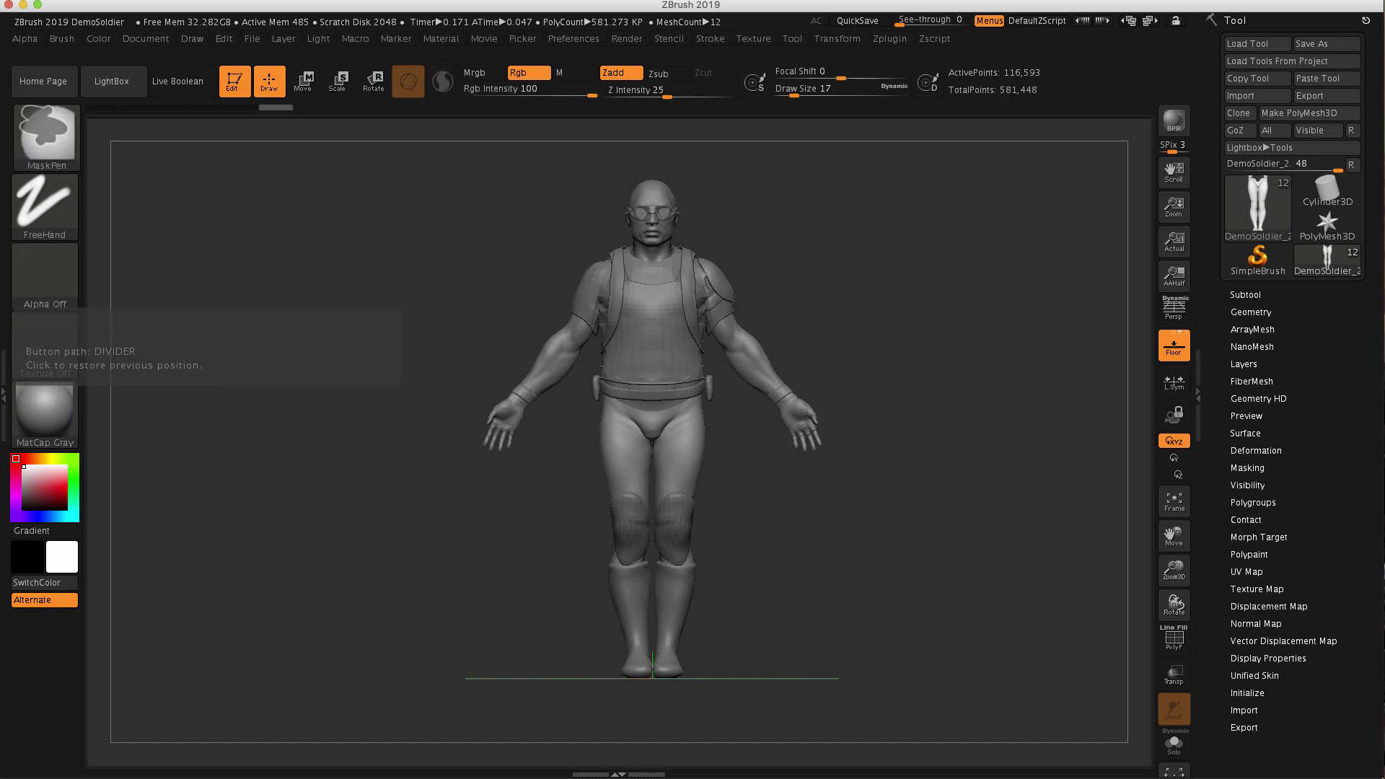
pyautogui.hotkey('ctrl', 'Right')
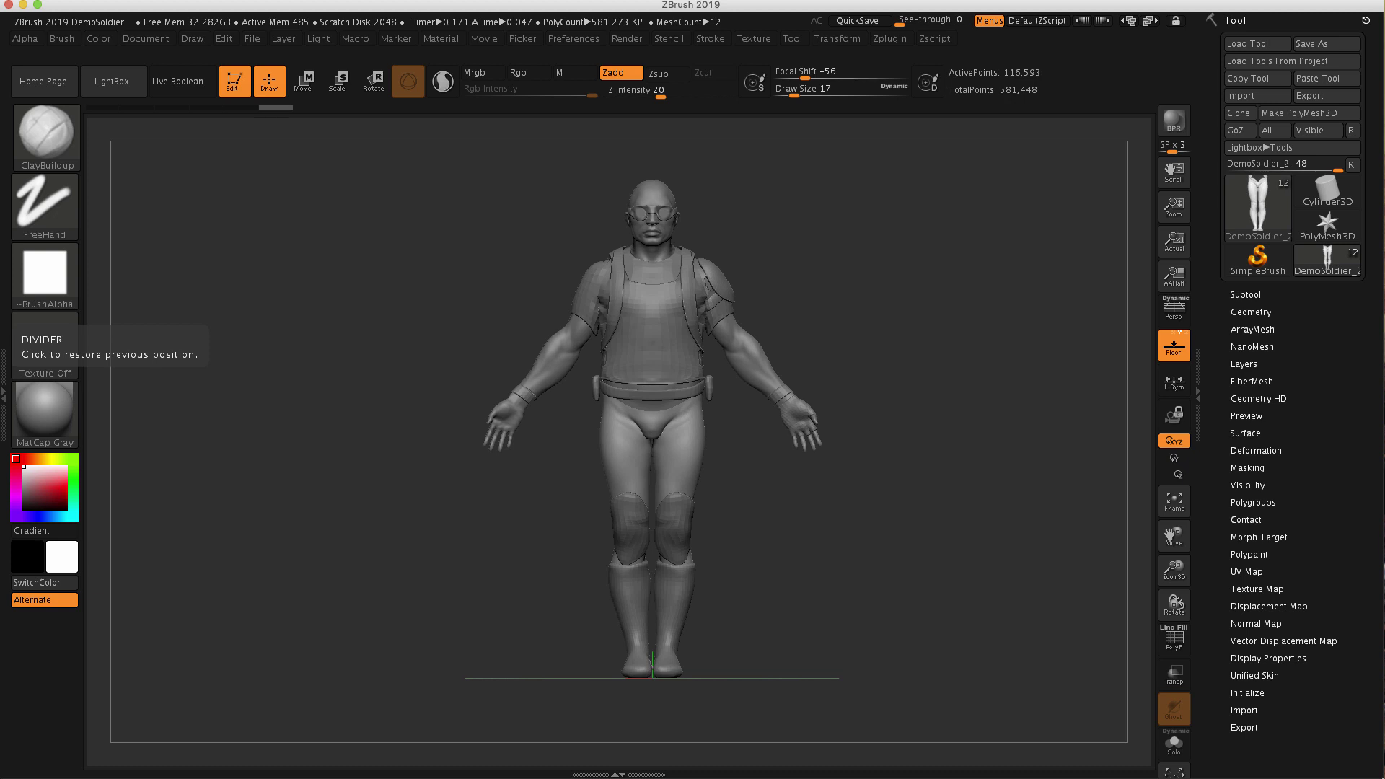
# Select the DemoSoldier_1 upper body subtool and make a copy of the soldier tool
pyautogui.moveTo(875, 560); pyautogui.dragTo(859, 563)
pyautogui.click(1242, 296)
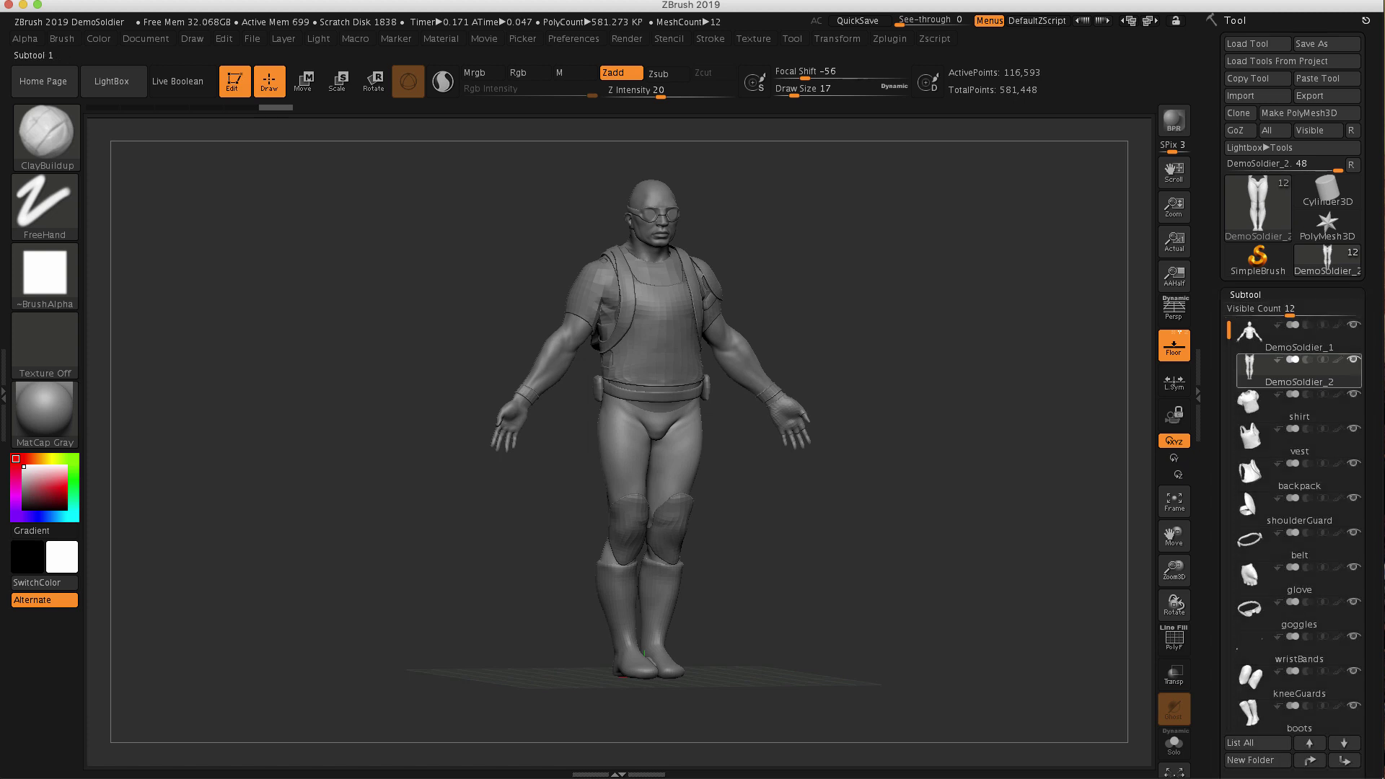
pyautogui.click(1276, 335)
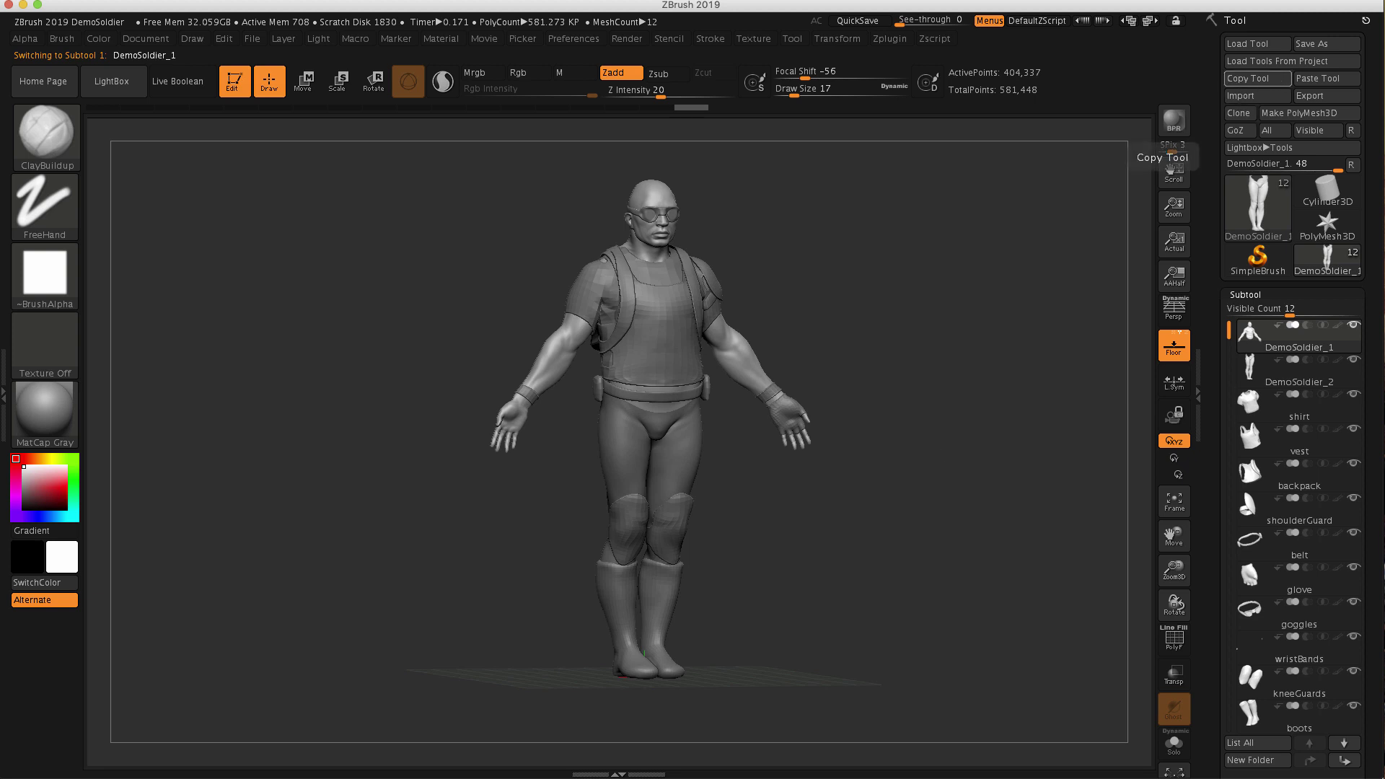
pyautogui.click(1252, 79)
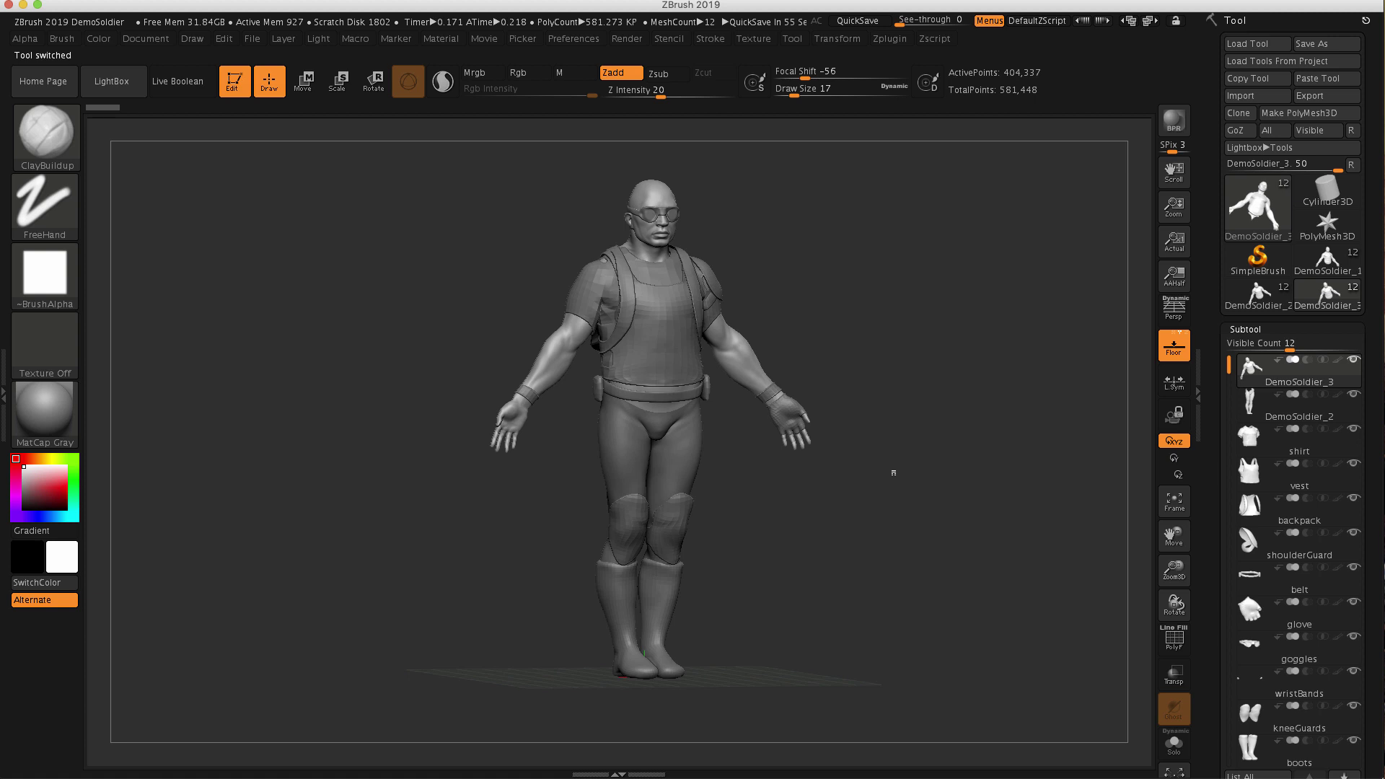
# Turn on Merge Points (Mrg) in the import settings and set Weld to 0.01
pyautogui.click(1245, 329)
pyautogui.moveTo(1330, 556); pyautogui.dragTo(1326, 477)
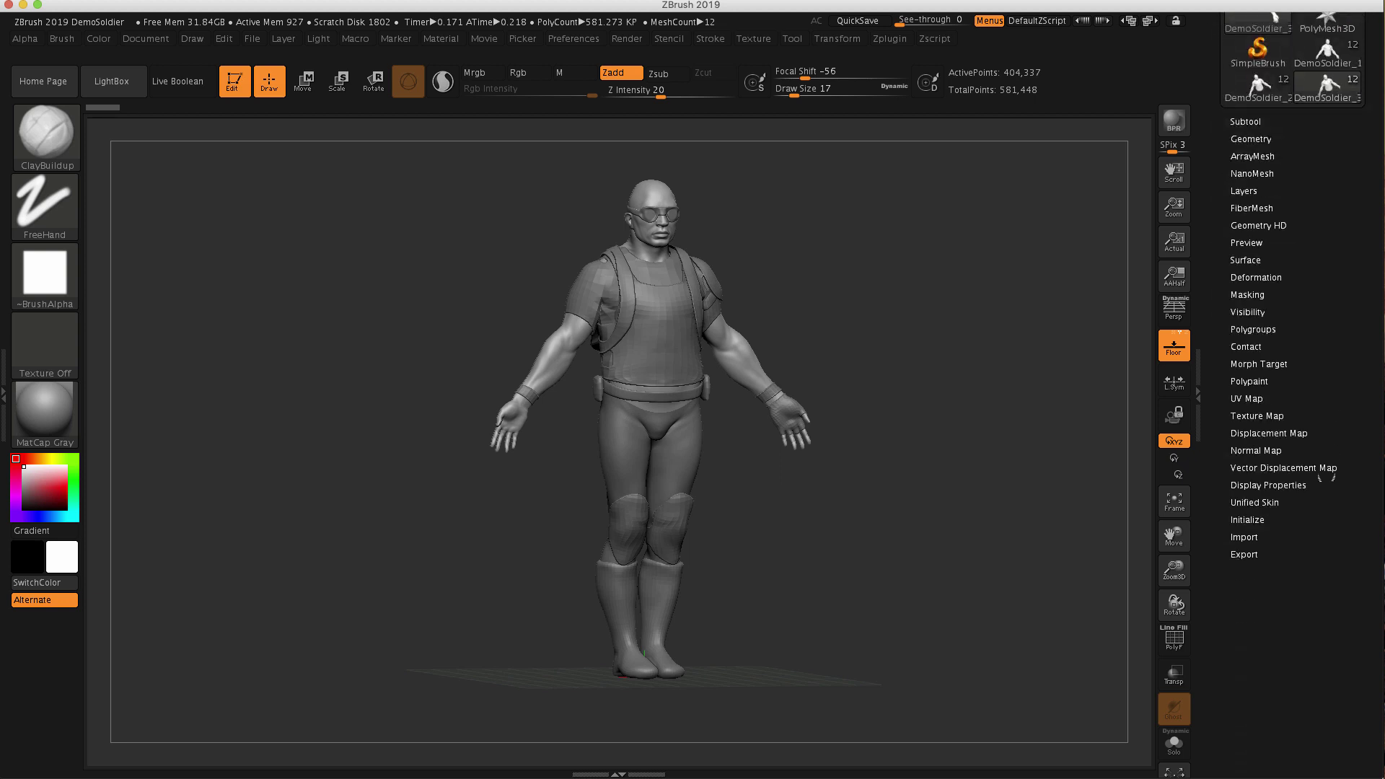
pyautogui.click(1251, 538)
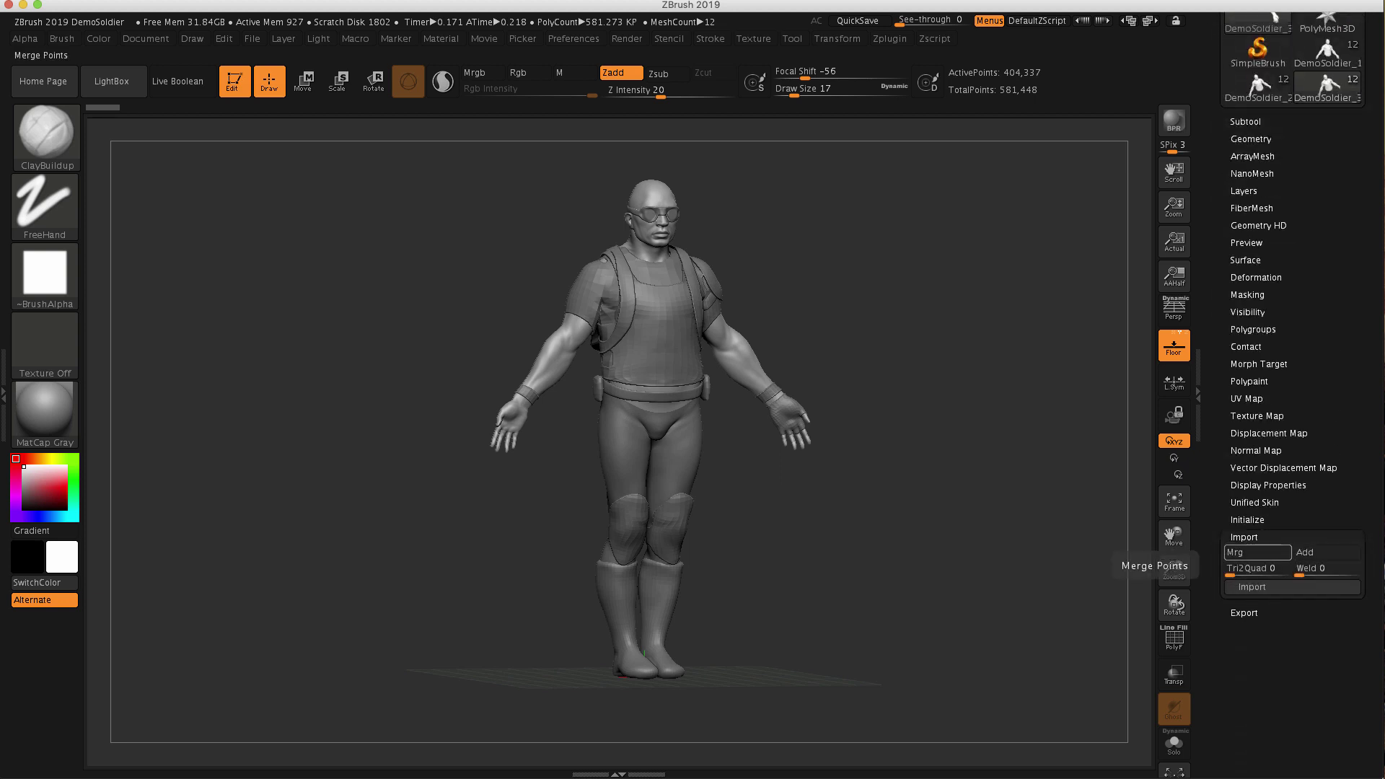
pyautogui.click(1255, 552)
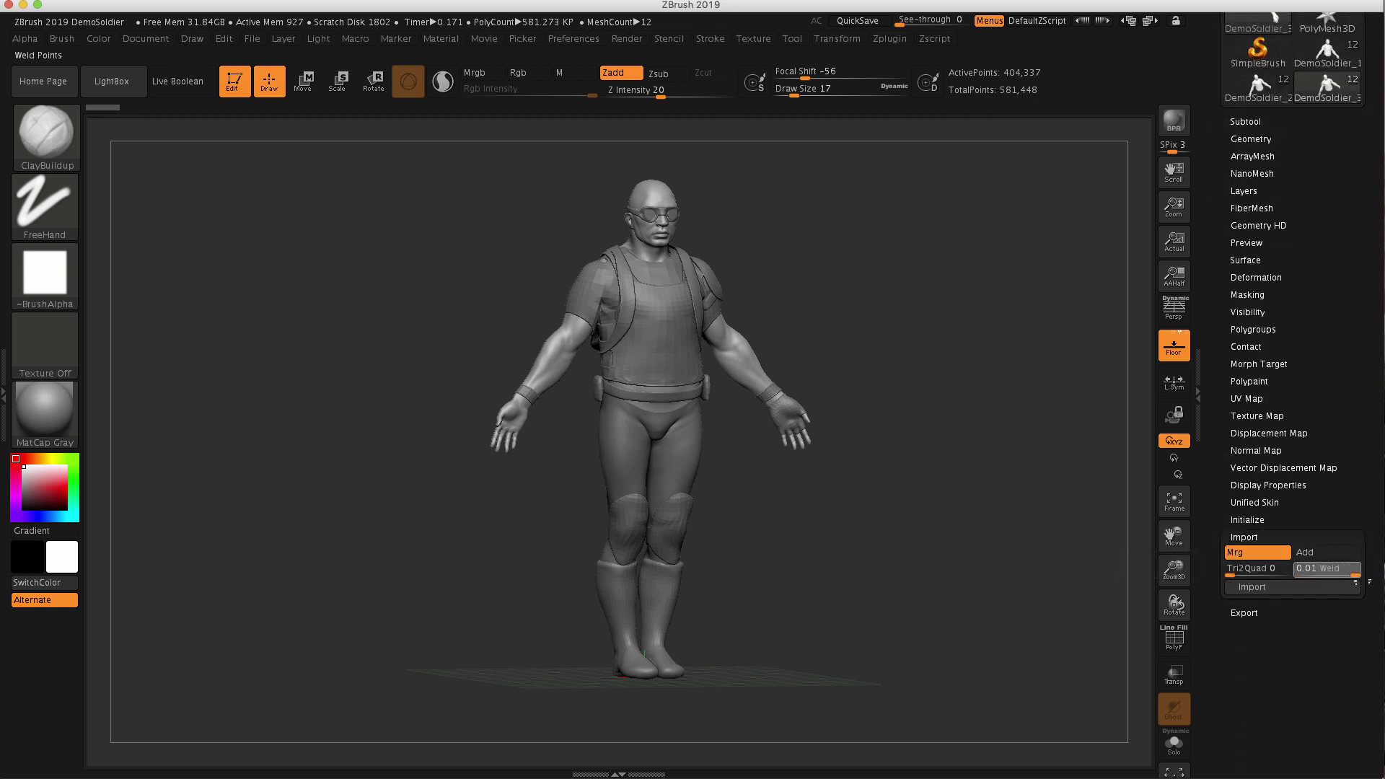
pyautogui.click(1244, 537)
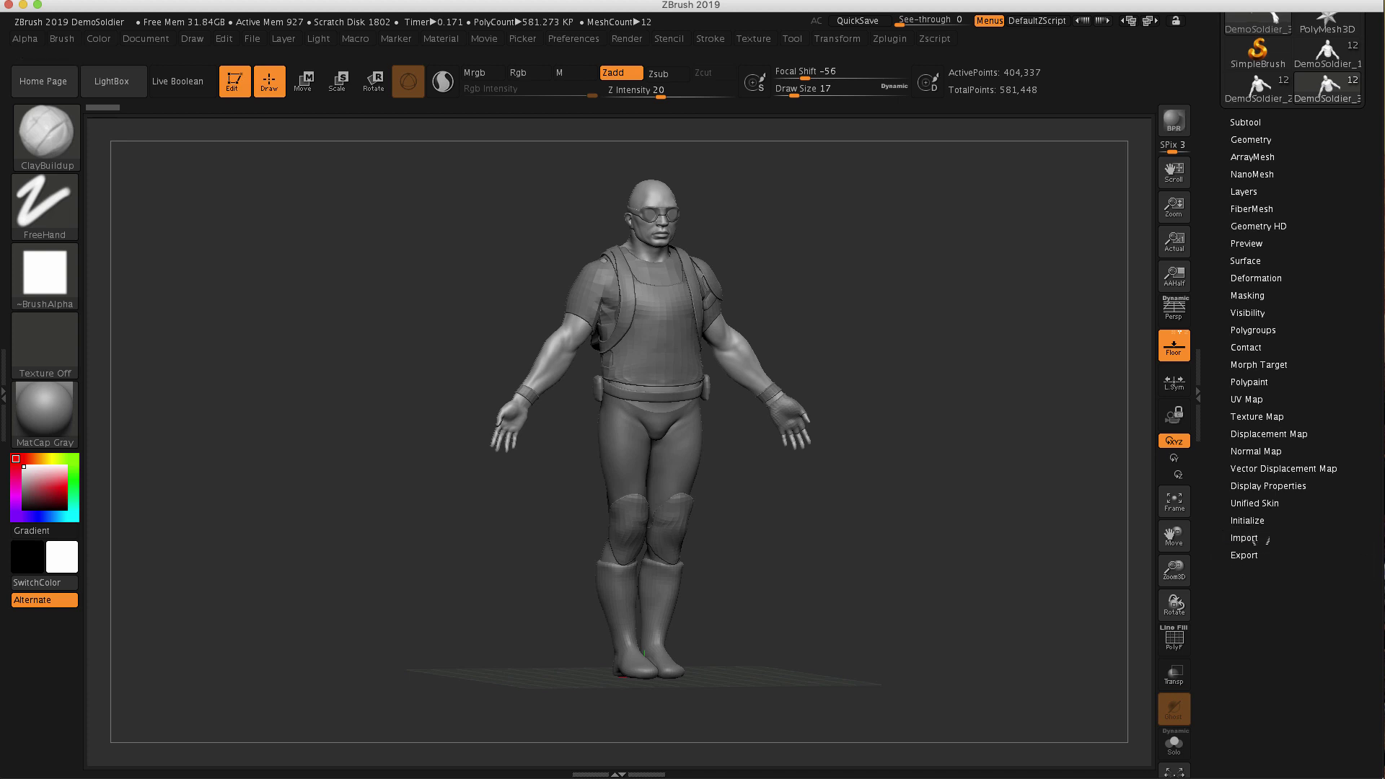
# Open the subtool Merge options and enable Weld for merged points
pyautogui.scroll(5, 1330, 474)
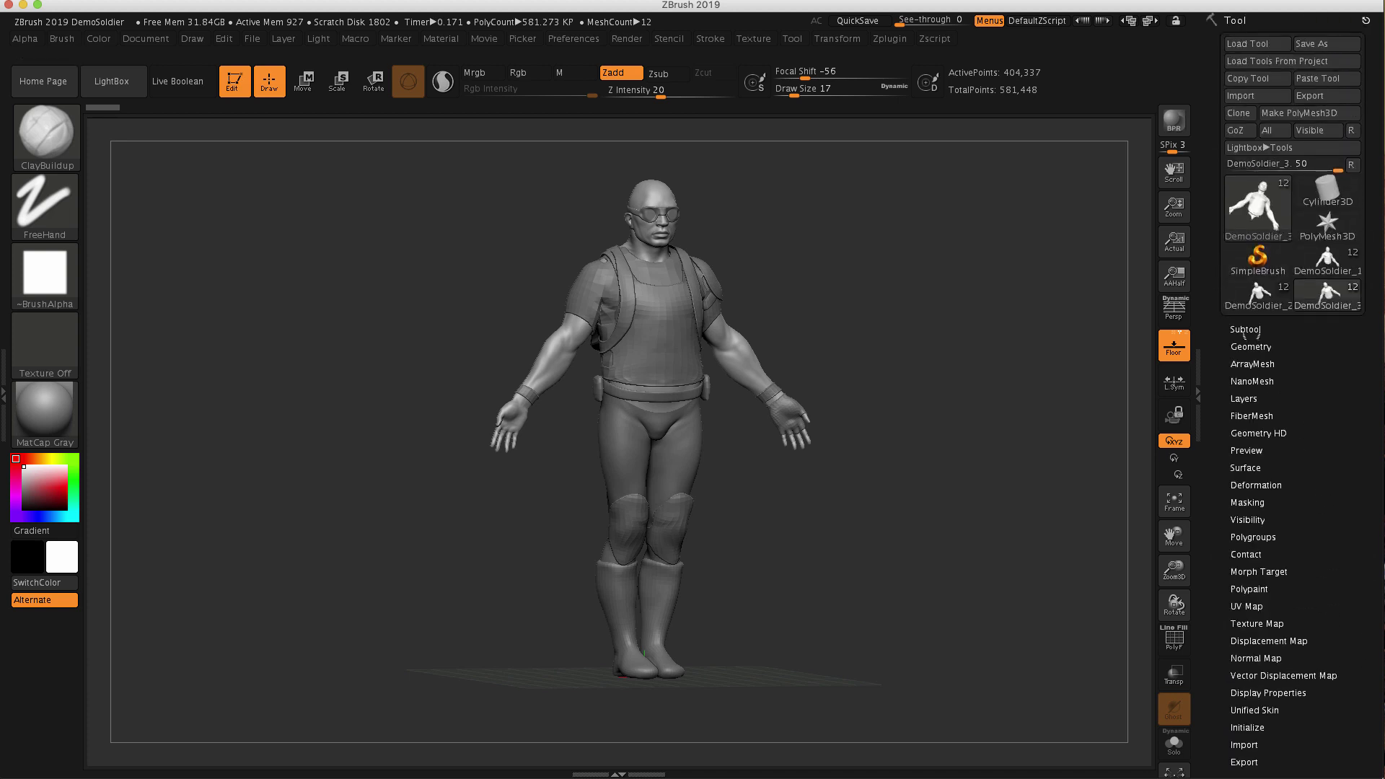
pyautogui.click(1245, 329)
pyautogui.scroll(-1, 1367, 531)
pyautogui.scroll(-5, 1367, 531)
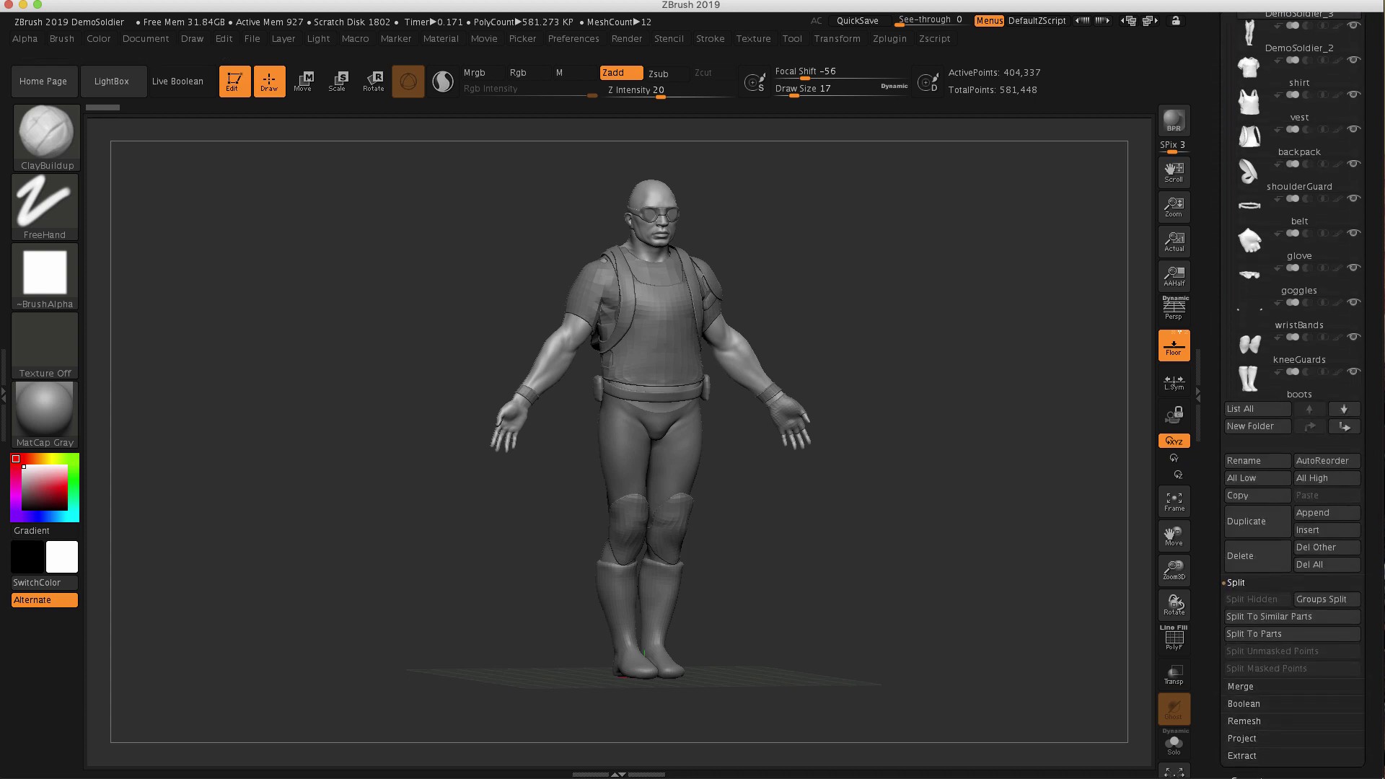
pyautogui.click(1237, 583)
pyautogui.click(1241, 599)
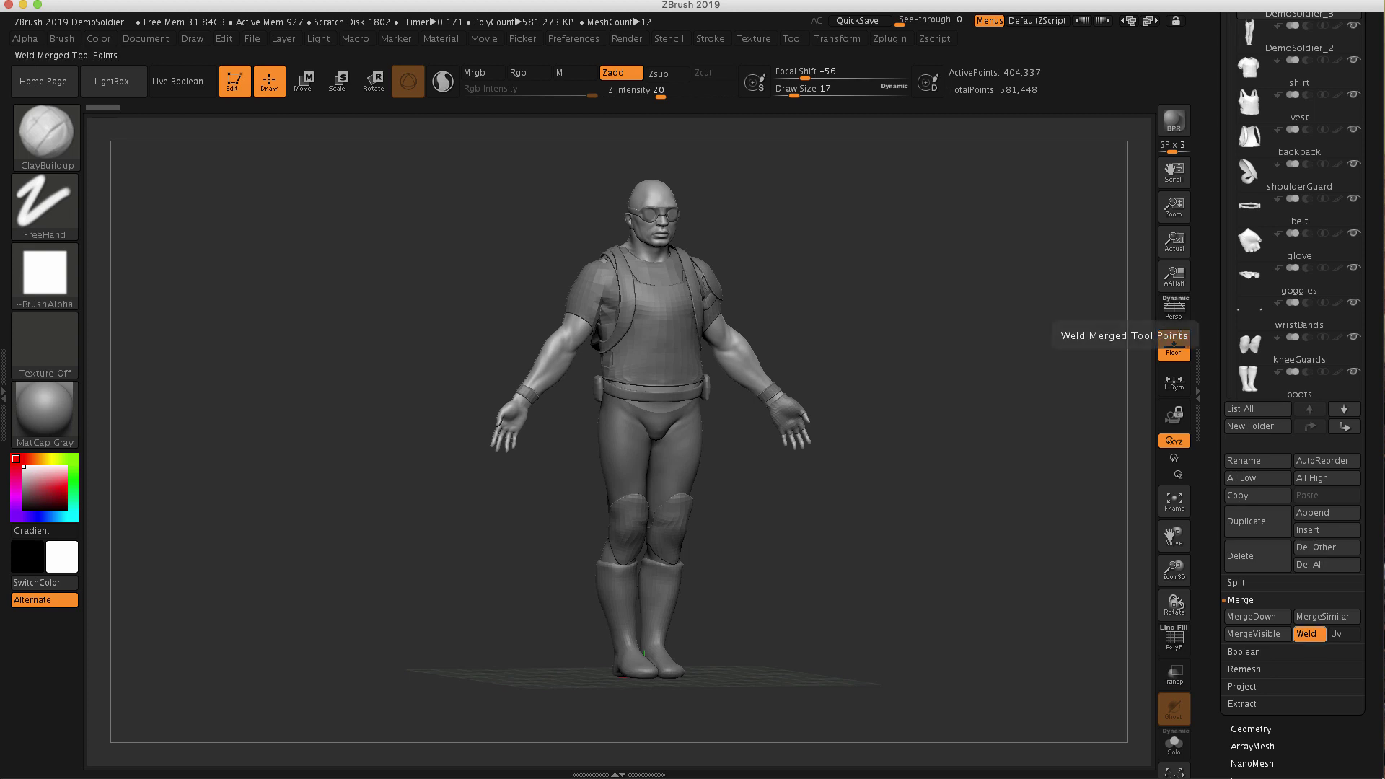
# Check the subdivision levels of the upper body and legs subtools in the geometry settings
pyautogui.scroll(2, 1363, 616)
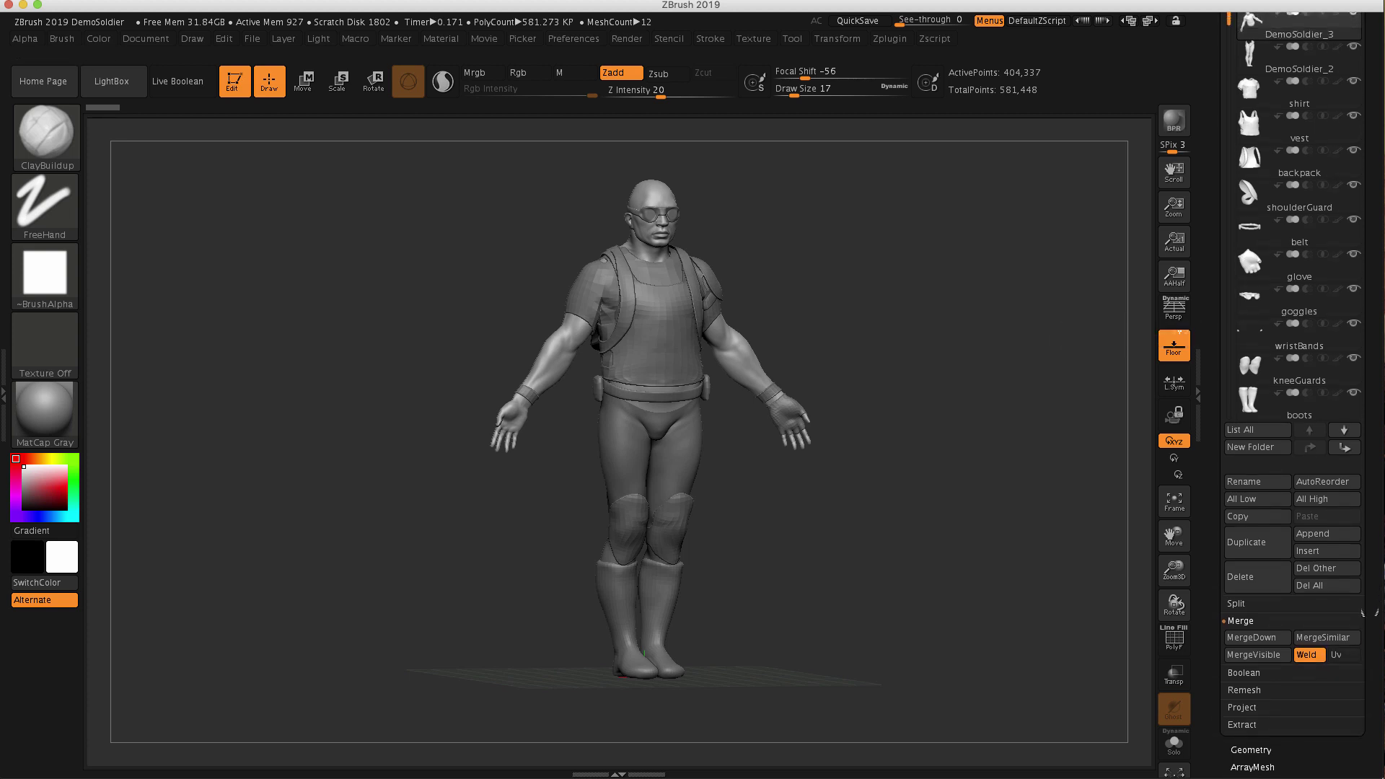
pyautogui.moveTo(1369, 616); pyautogui.dragTo(1369, 626)
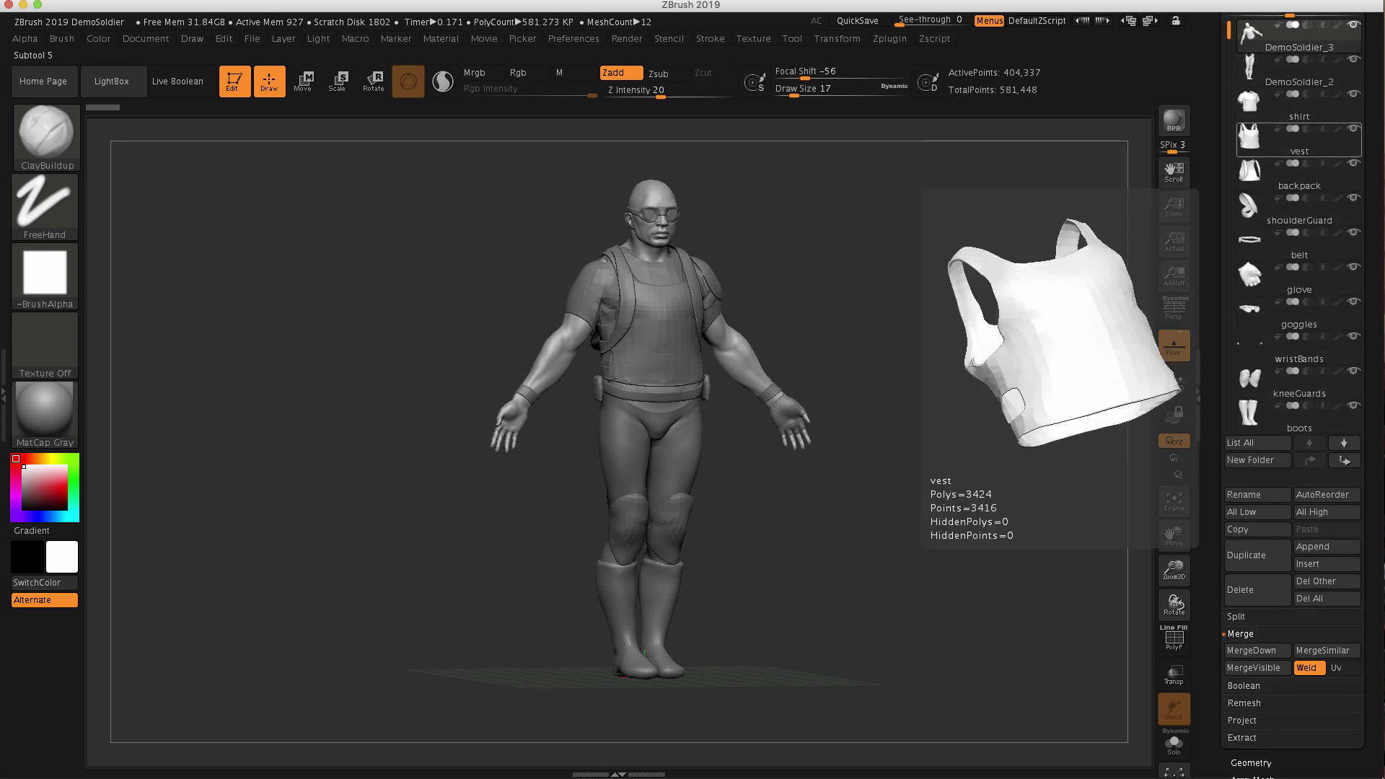
pyautogui.scroll(-5, 1366, 601)
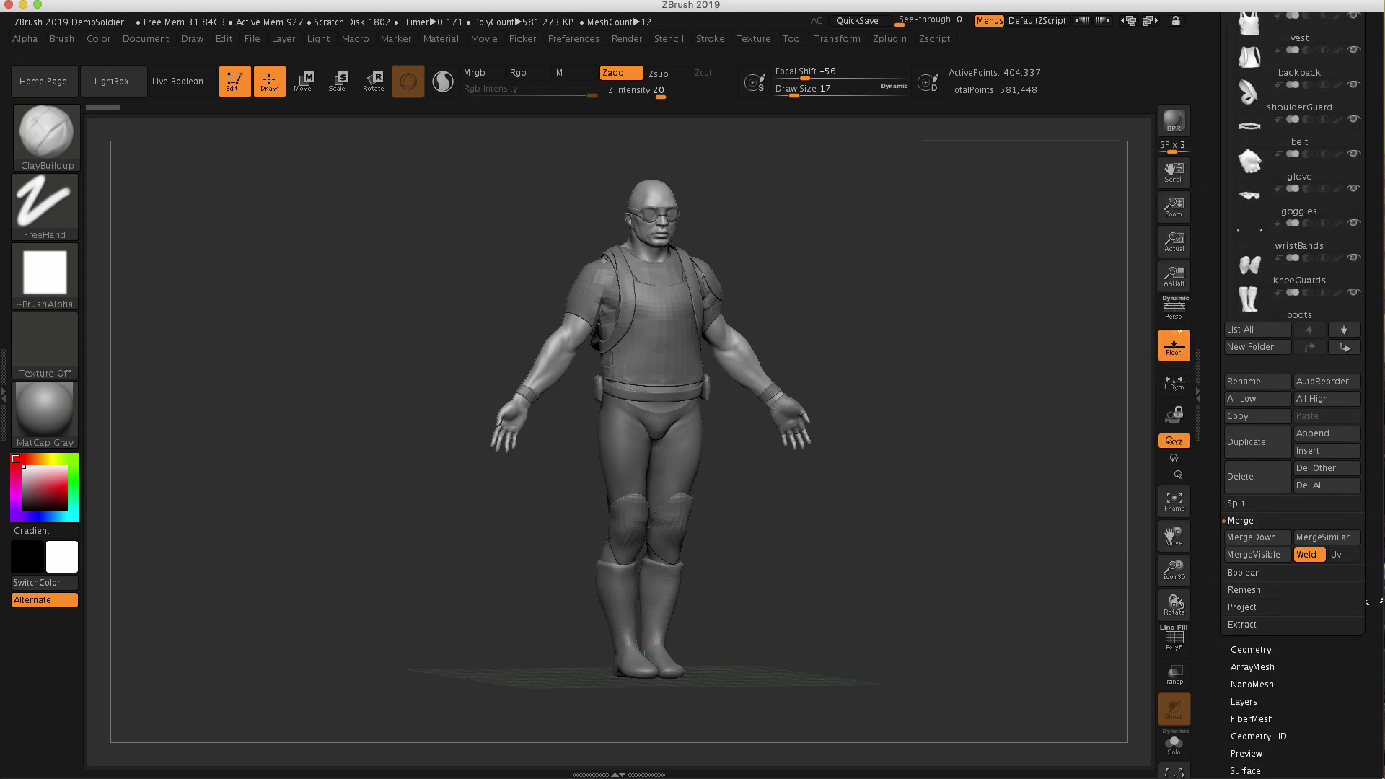
pyautogui.click(1251, 649)
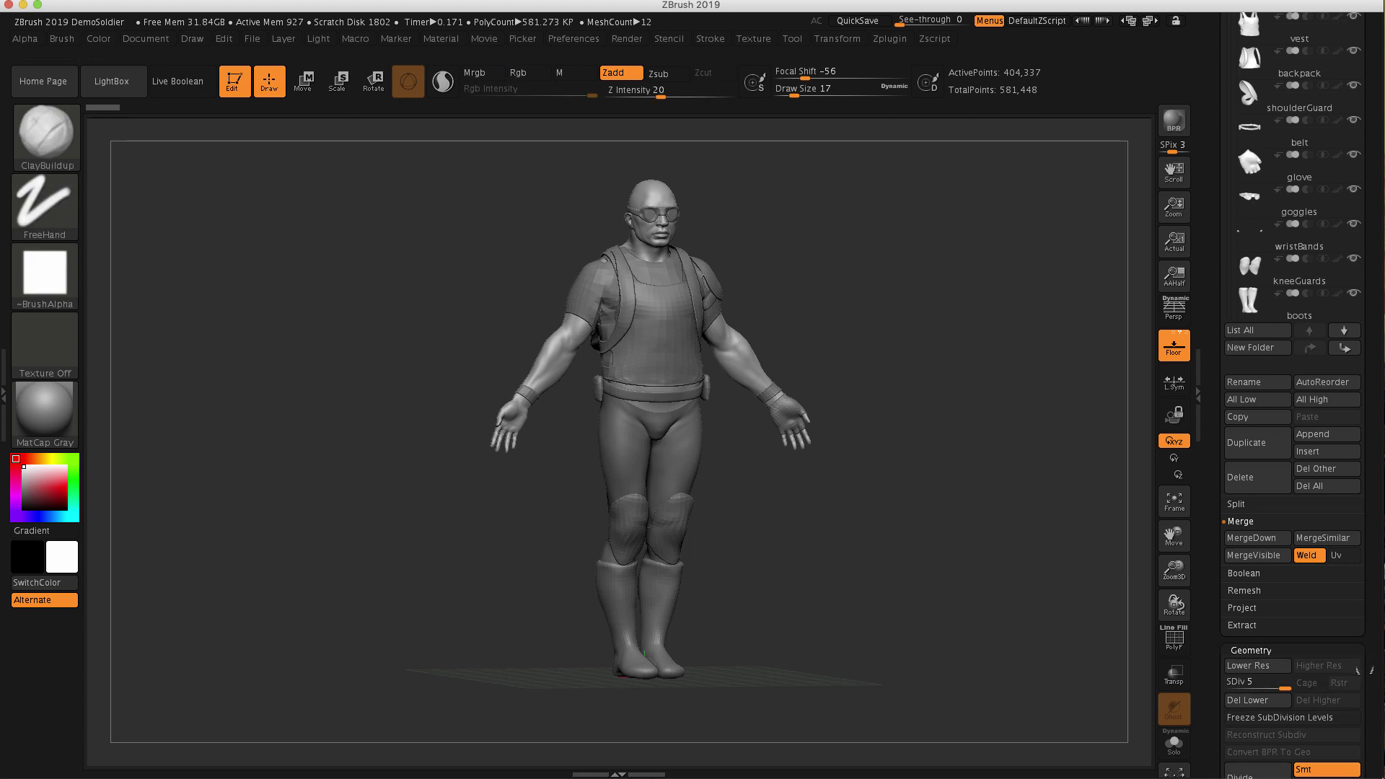
pyautogui.scroll(-6, 1357, 670)
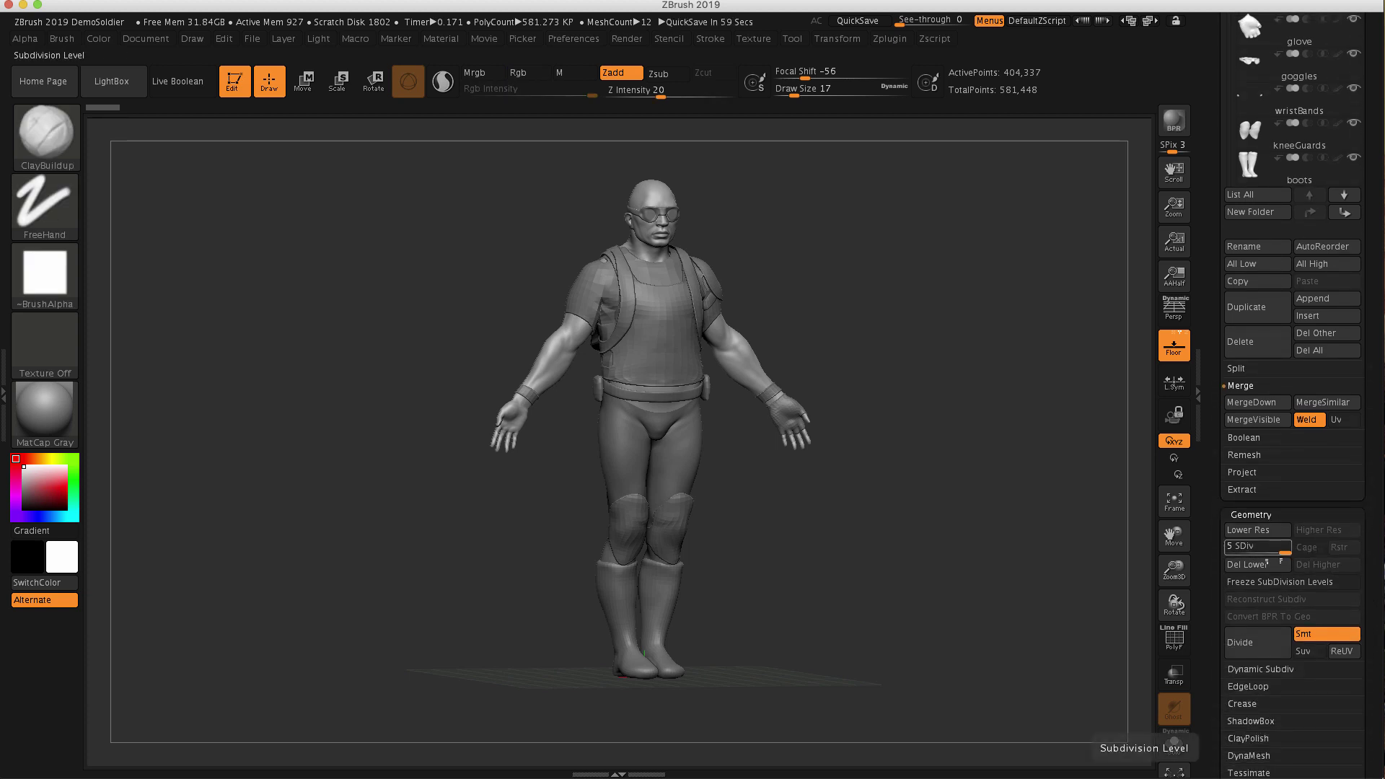
pyautogui.keyDown('alt'); pyautogui.click(670, 449); pyautogui.keyUp('alt')
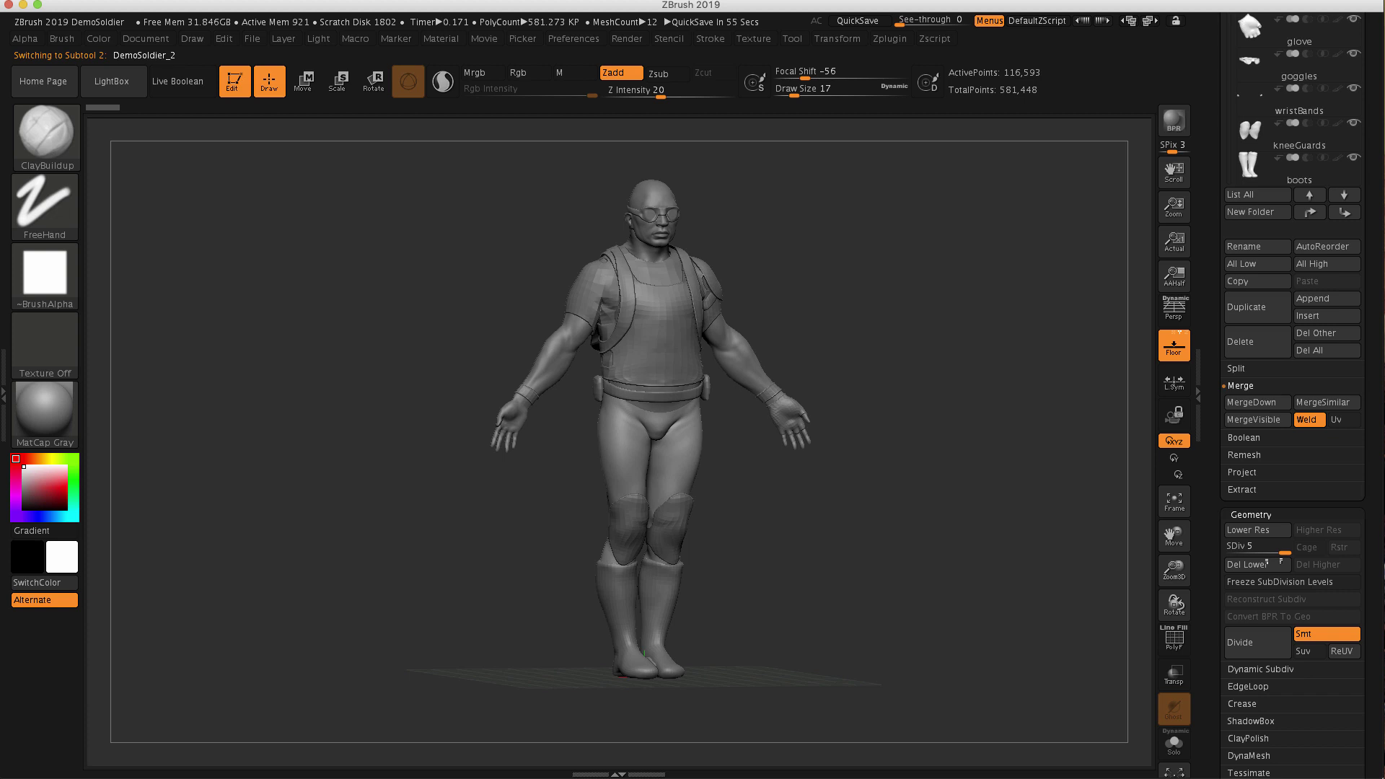
pyautogui.press('Up')
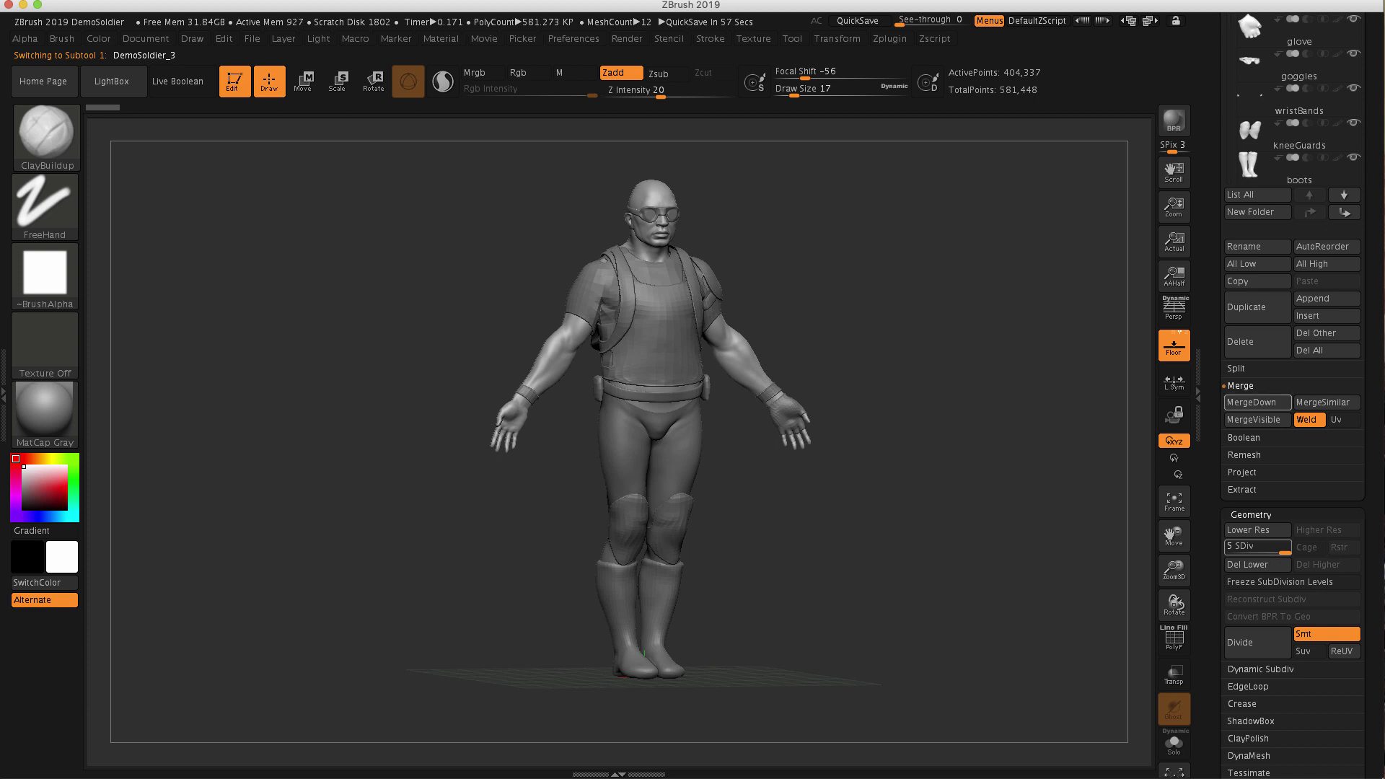
# Merge the upper body down into the legs subtool, then isolate the merged body with its polyframe shown
pyautogui.click(1252, 402)
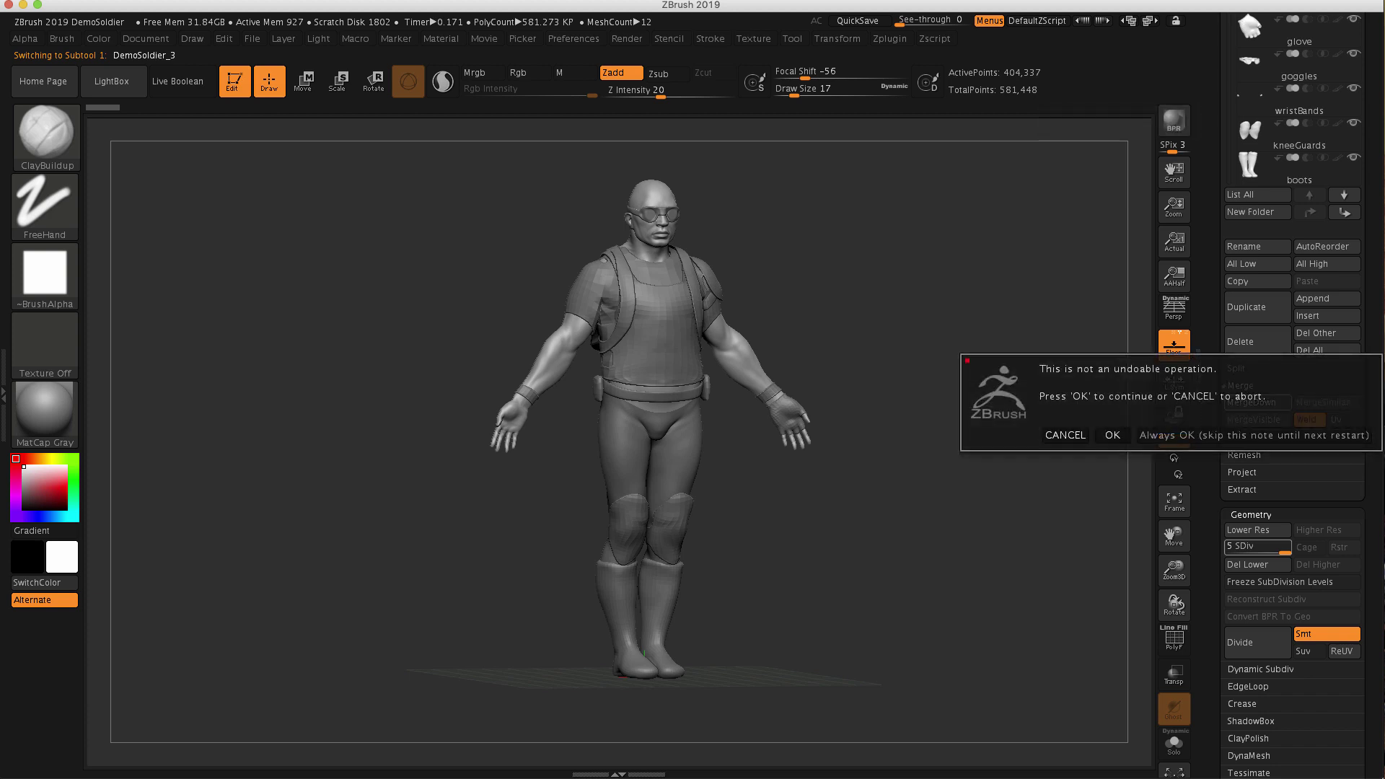
pyautogui.click(1111, 435)
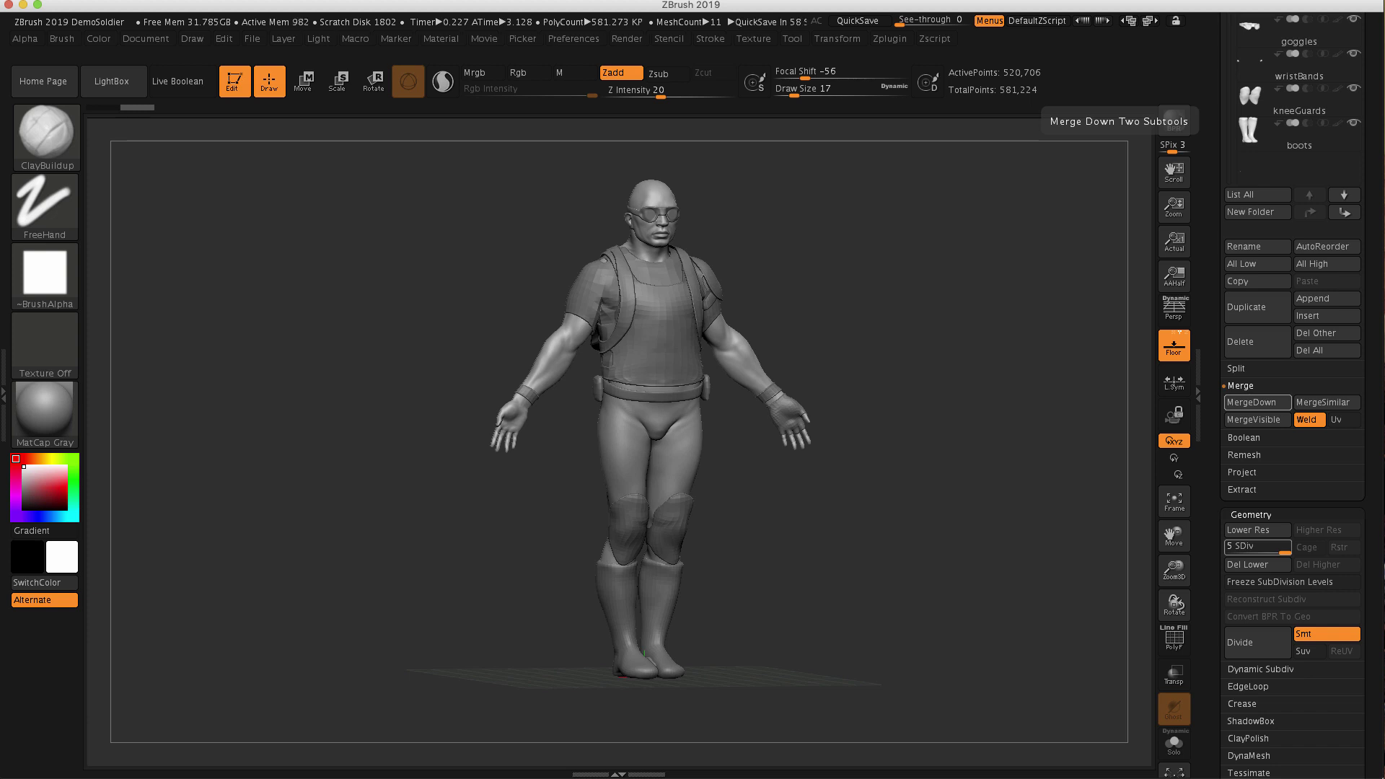
pyautogui.click(1174, 743)
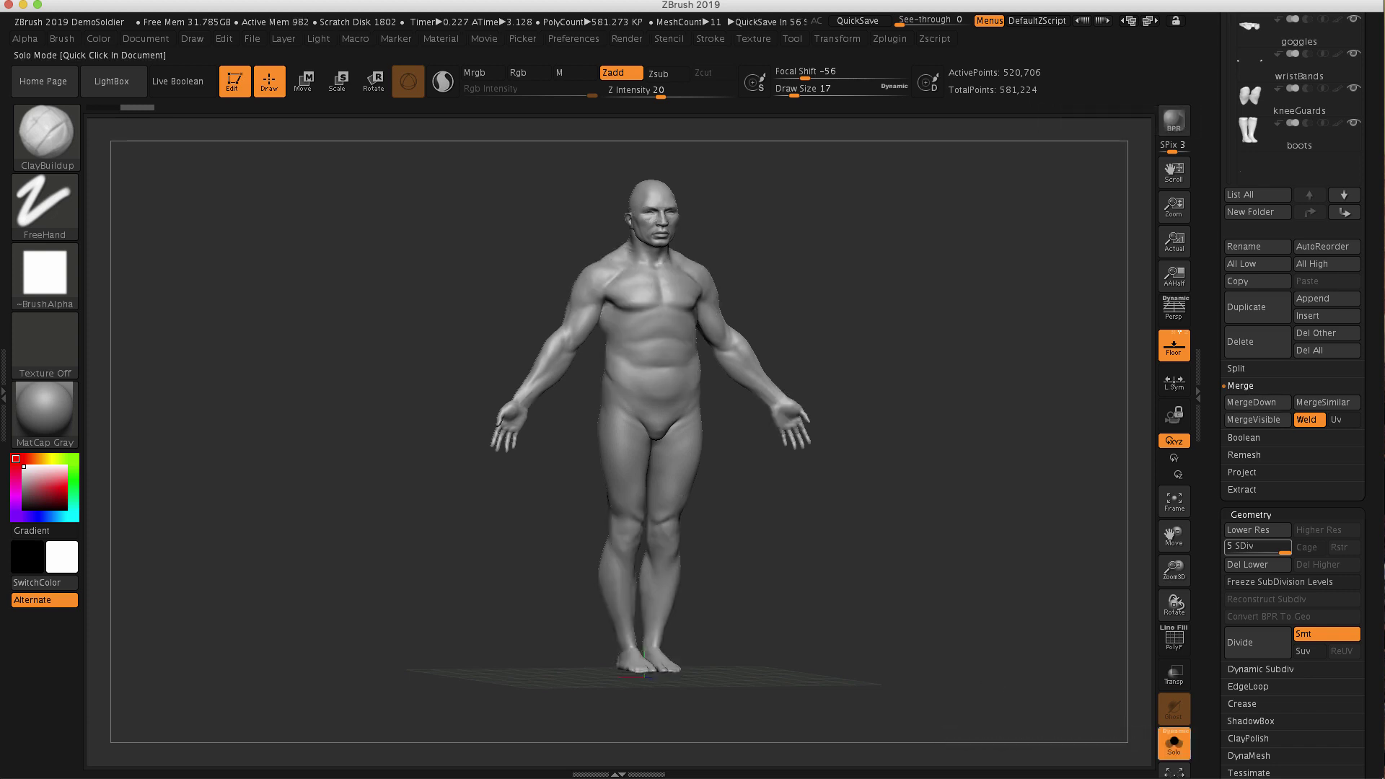
pyautogui.press('shift')
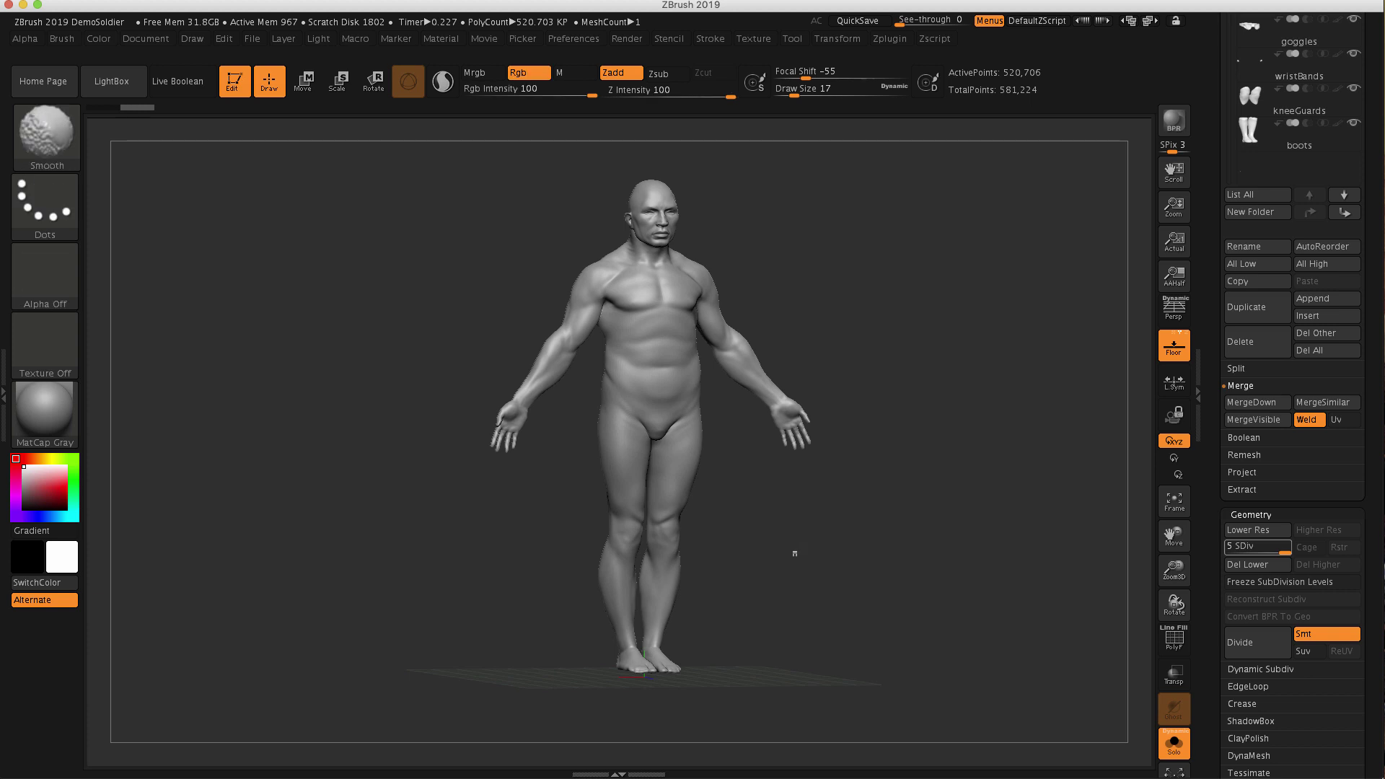
pyautogui.hotkey('shift', 'f')
pyautogui.moveTo(794, 551)
pyautogui.mouseDown(button='right')
pyautogui.moveTo(692, 432)
pyautogui.moveTo(756, 498)
pyautogui.mouseUp(button='right')
# Sculpt long symmetrical strokes at draw size 167 from waist to thighs across the merged seam, then hide the polyframe
pyautogui.press('s')
pyautogui.moveTo(803, 537); pyautogui.dragTo(831, 535)
pyautogui.press('shift')
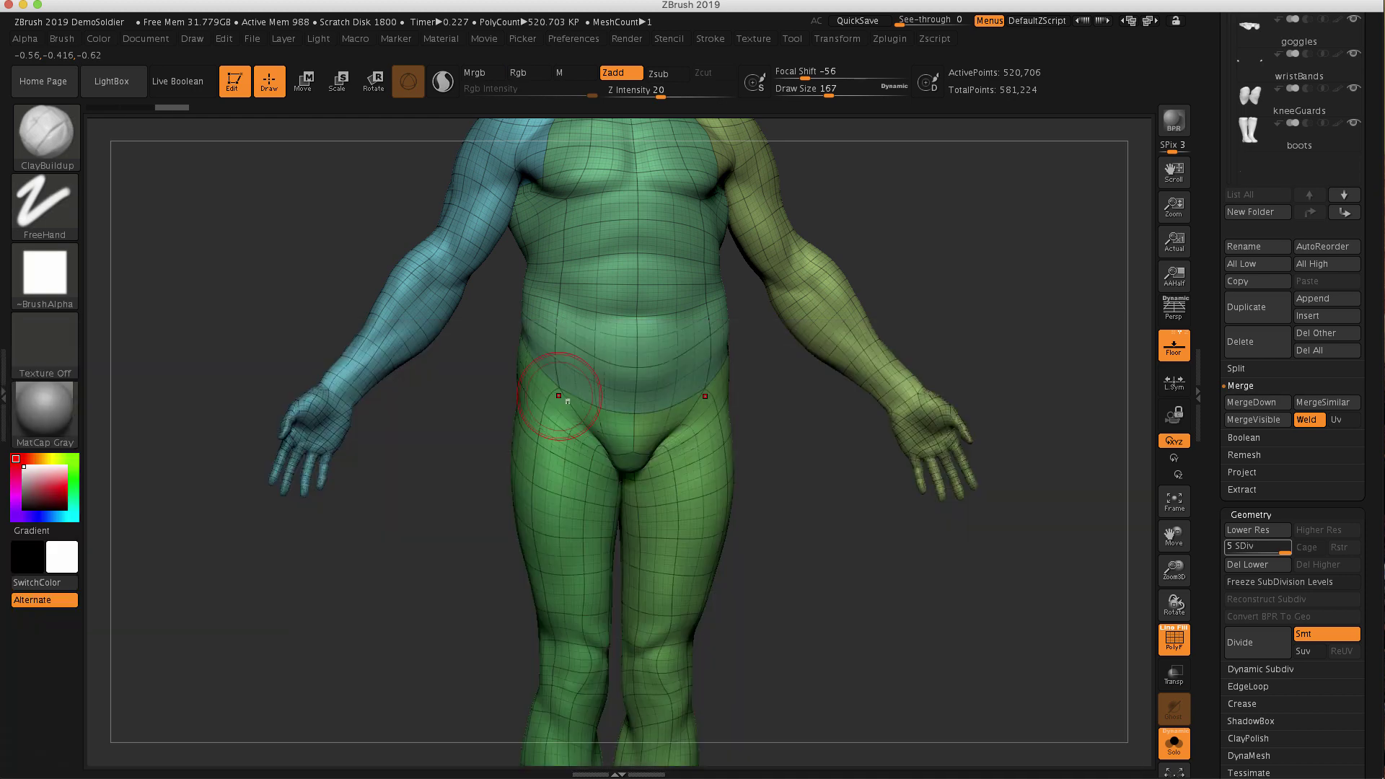
pyautogui.moveTo(563, 395)
pyautogui.mouseDown()
pyautogui.moveTo(575, 318)
pyautogui.moveTo(570, 493)
pyautogui.mouseUp()
pyautogui.moveTo(587, 354); pyautogui.dragTo(579, 497)
pyautogui.moveTo(542, 301); pyautogui.dragTo(539, 503)
pyautogui.moveTo(563, 289)
pyautogui.mouseDown()
pyautogui.moveTo(554, 498)
pyautogui.moveTo(572, 534)
pyautogui.mouseUp()
pyautogui.keyDown('ctrl'); pyautogui.moveTo(856, 612); pyautogui.dragTo(806, 646, button='right'); pyautogui.keyUp('ctrl')
pyautogui.hotkey('shift', 'f')
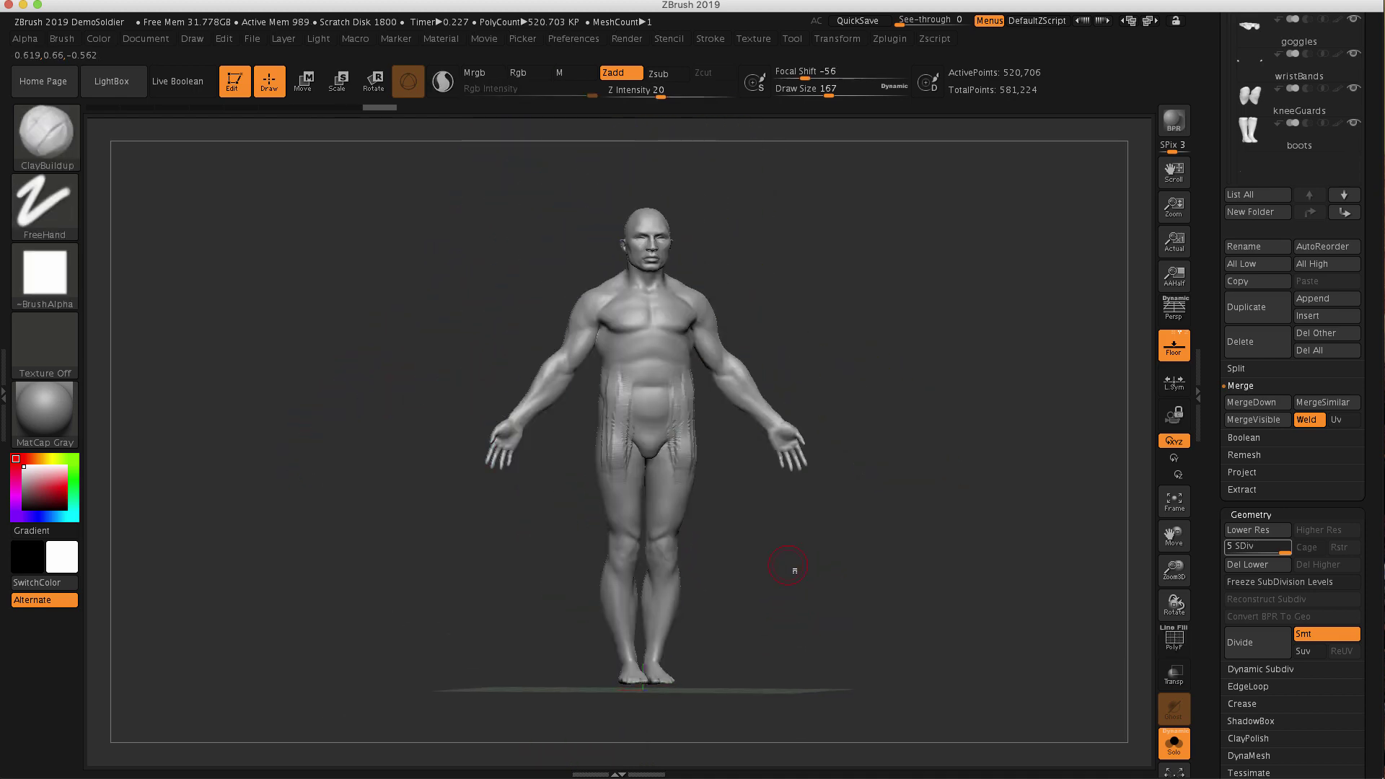
# Examine the UV Map settings of the merged body for existing UVs
pyautogui.click(1256, 518)
pyautogui.scroll(-5, 1251, 548)
pyautogui.click(1246, 564)
pyautogui.press('shift')
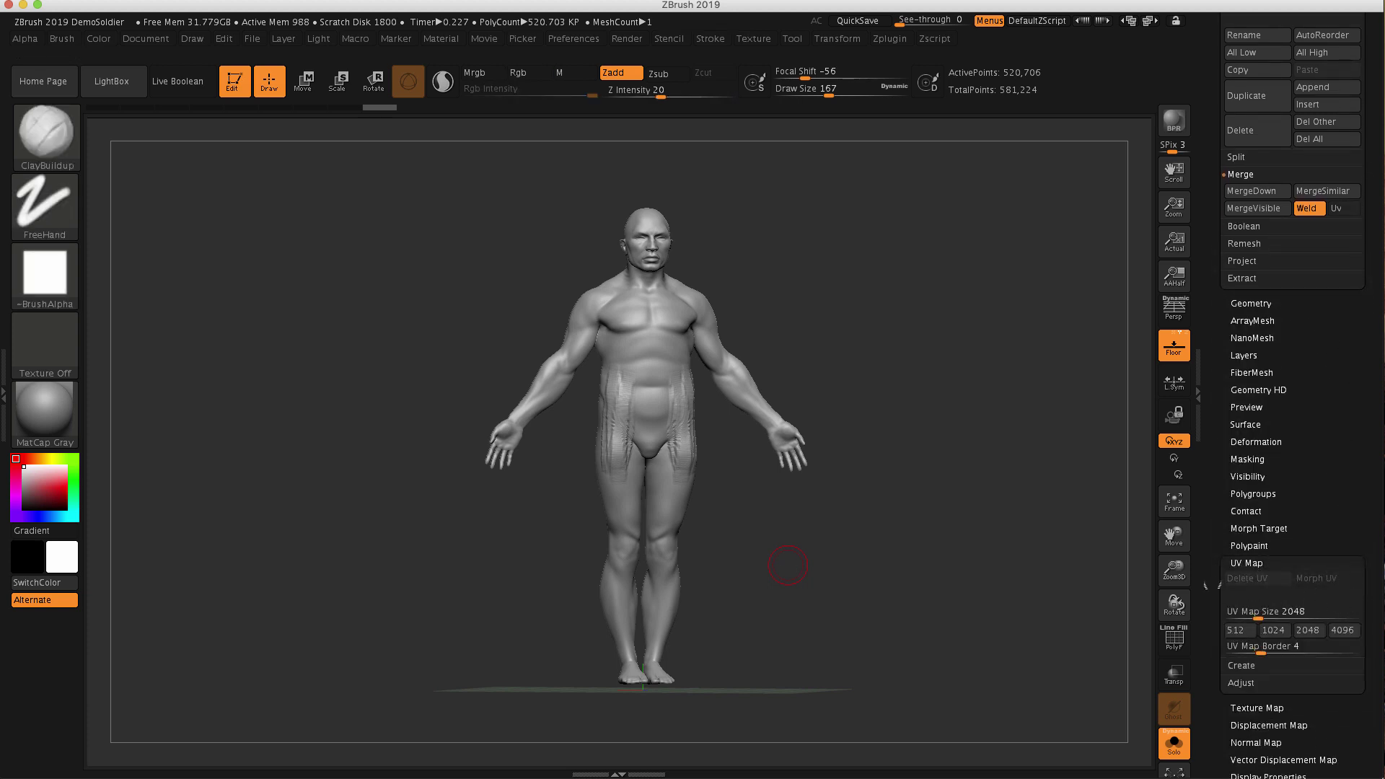
# Switch to the unmerged DemoSoldier_2 copy of the tool and collapse its subtool list
pyautogui.scroll(10, 1273, 322)
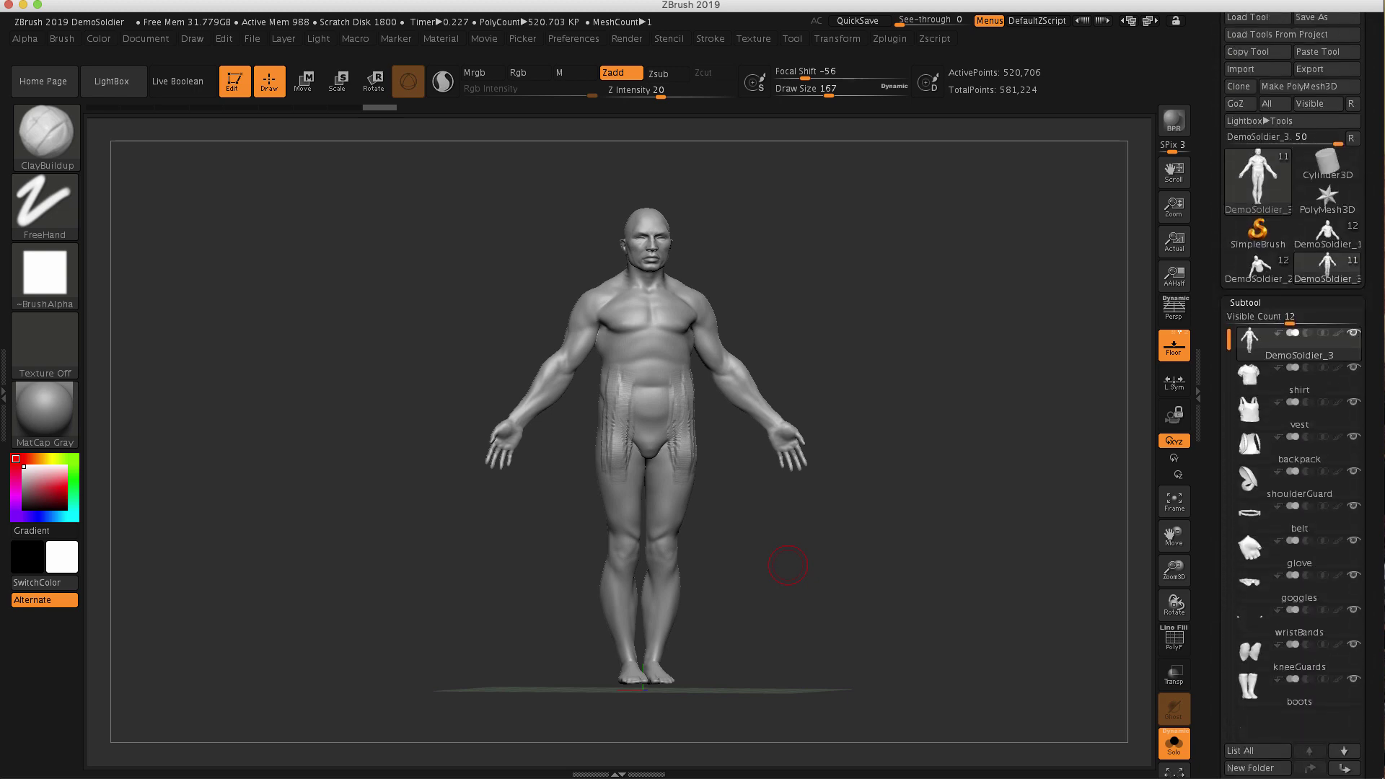
pyautogui.click(1258, 285)
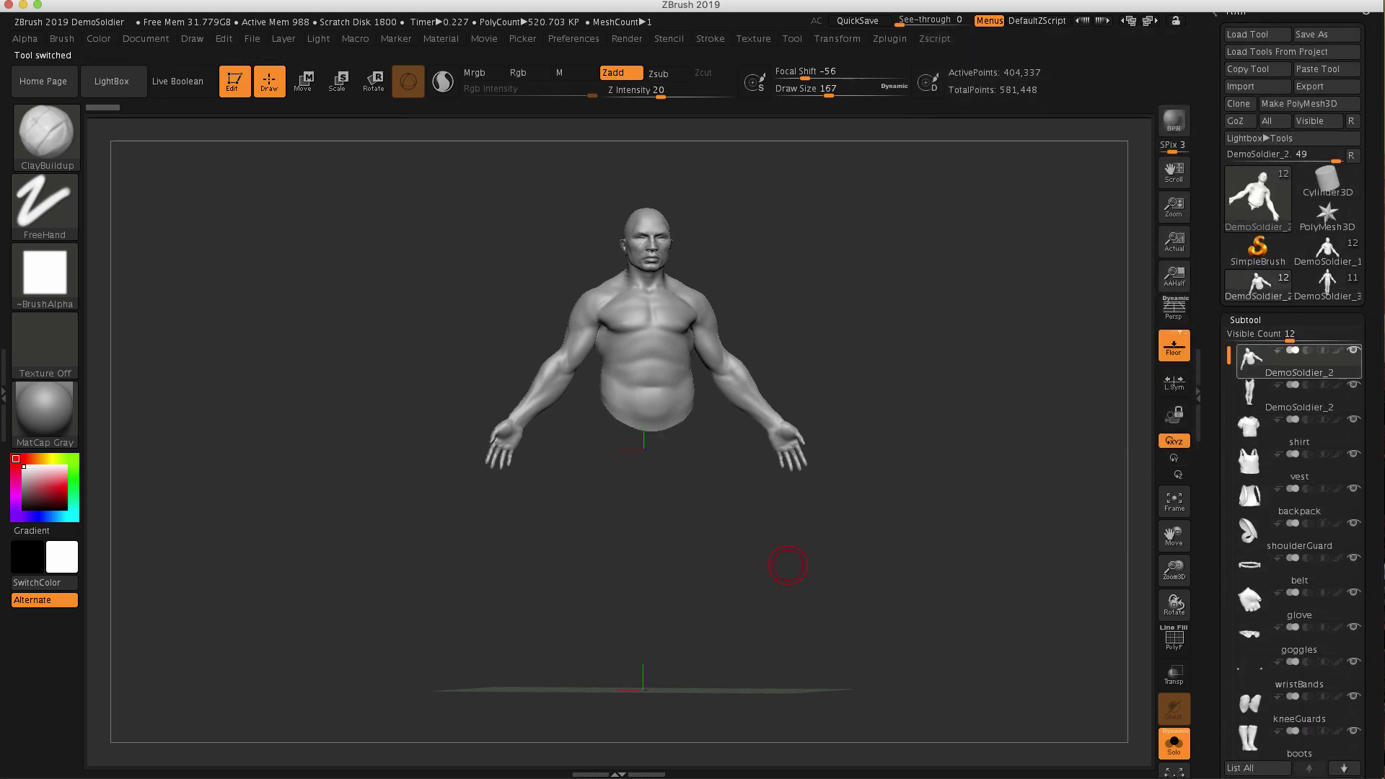
pyautogui.click(1245, 319)
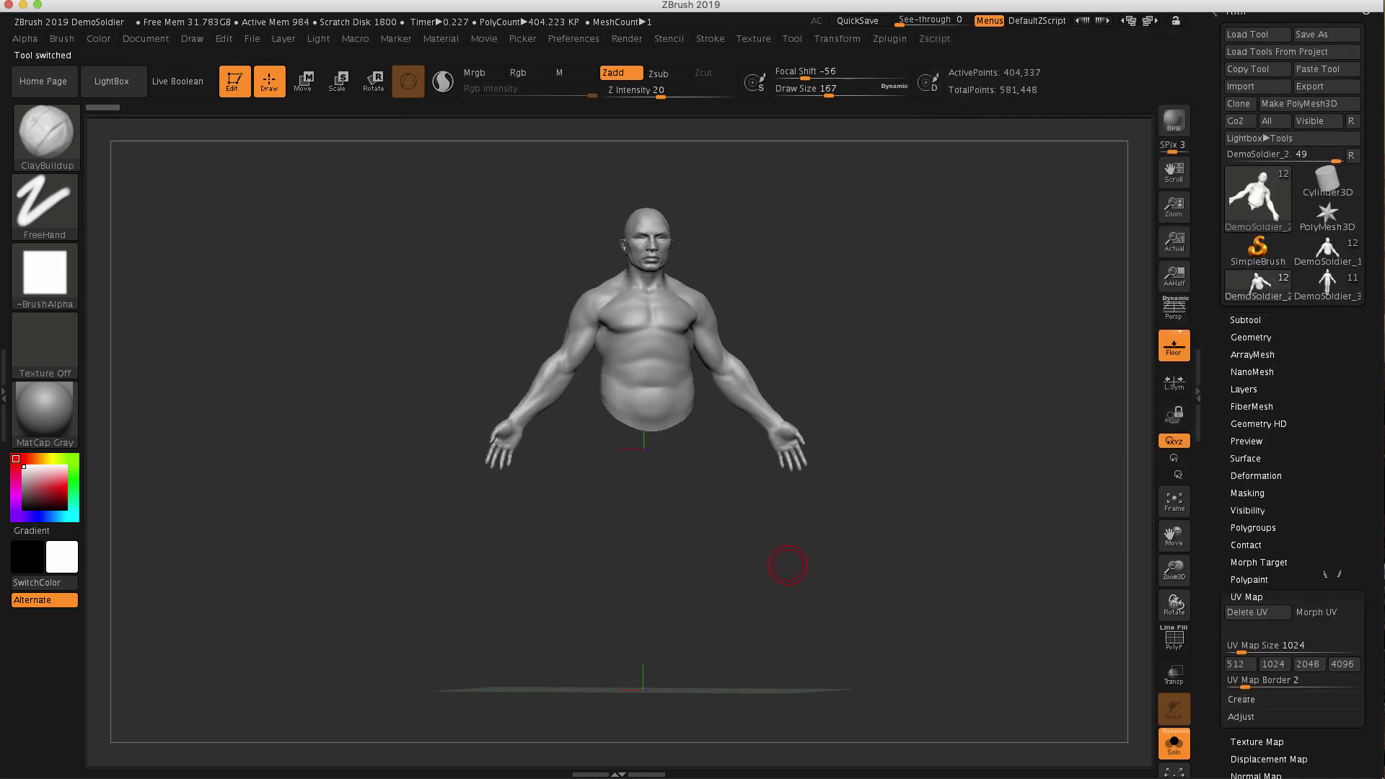
# Lower the upper body to its lowest subdivision level and morph it to its UV layout and back
pyautogui.scroll(-4, 1291, 612)
pyautogui.hotkey('shift', 'd')
pyautogui.hotkey('shift', 'd')
pyautogui.hotkey('shift', 'd')
pyautogui.hotkey('shift', 'd')
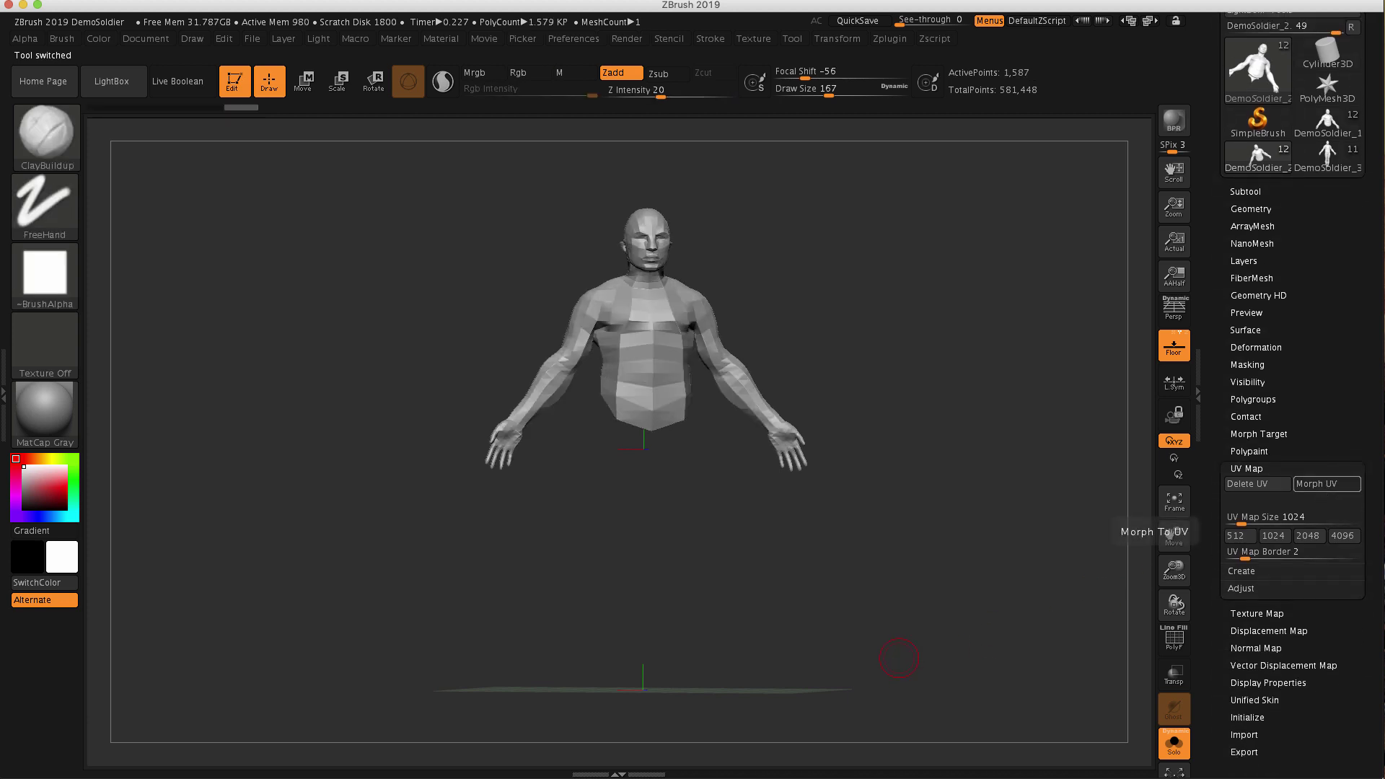
pyautogui.click(1326, 483)
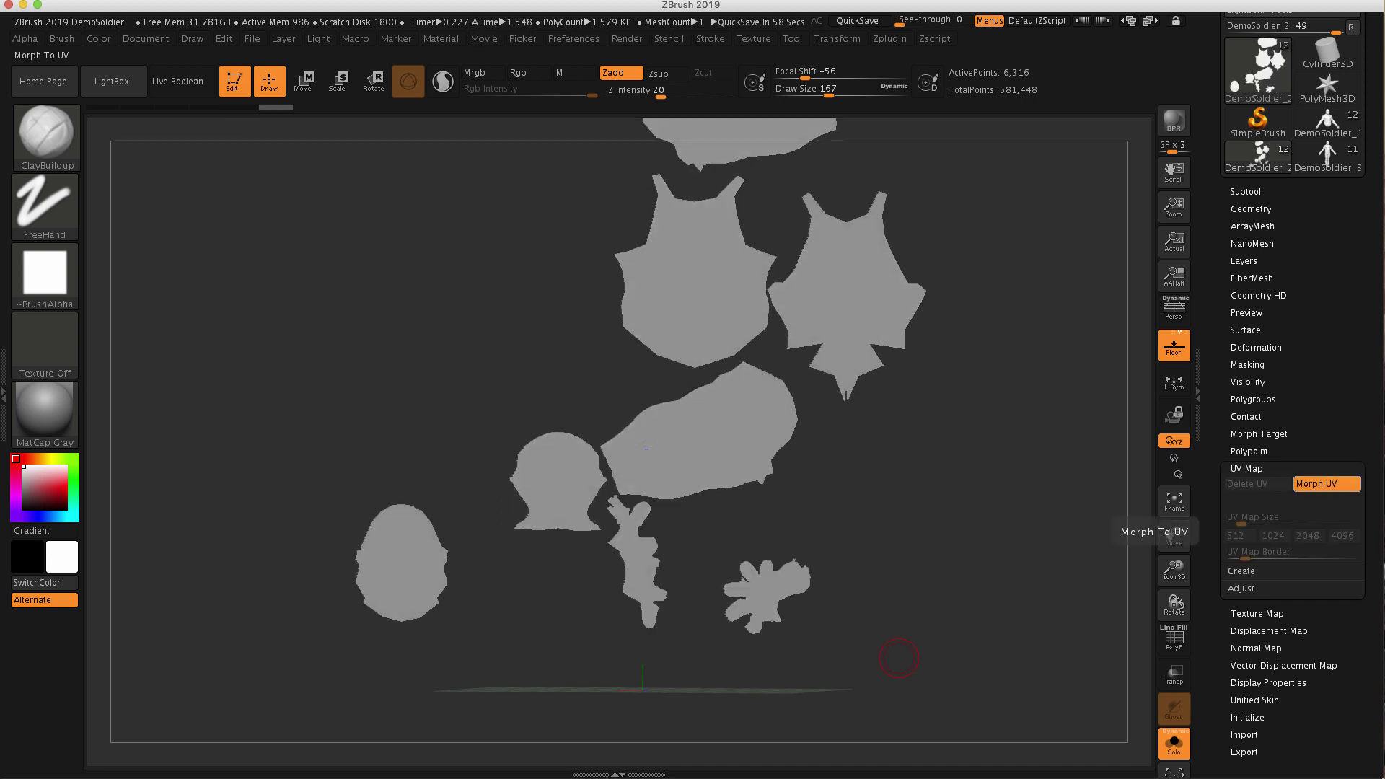
pyautogui.click(1326, 484)
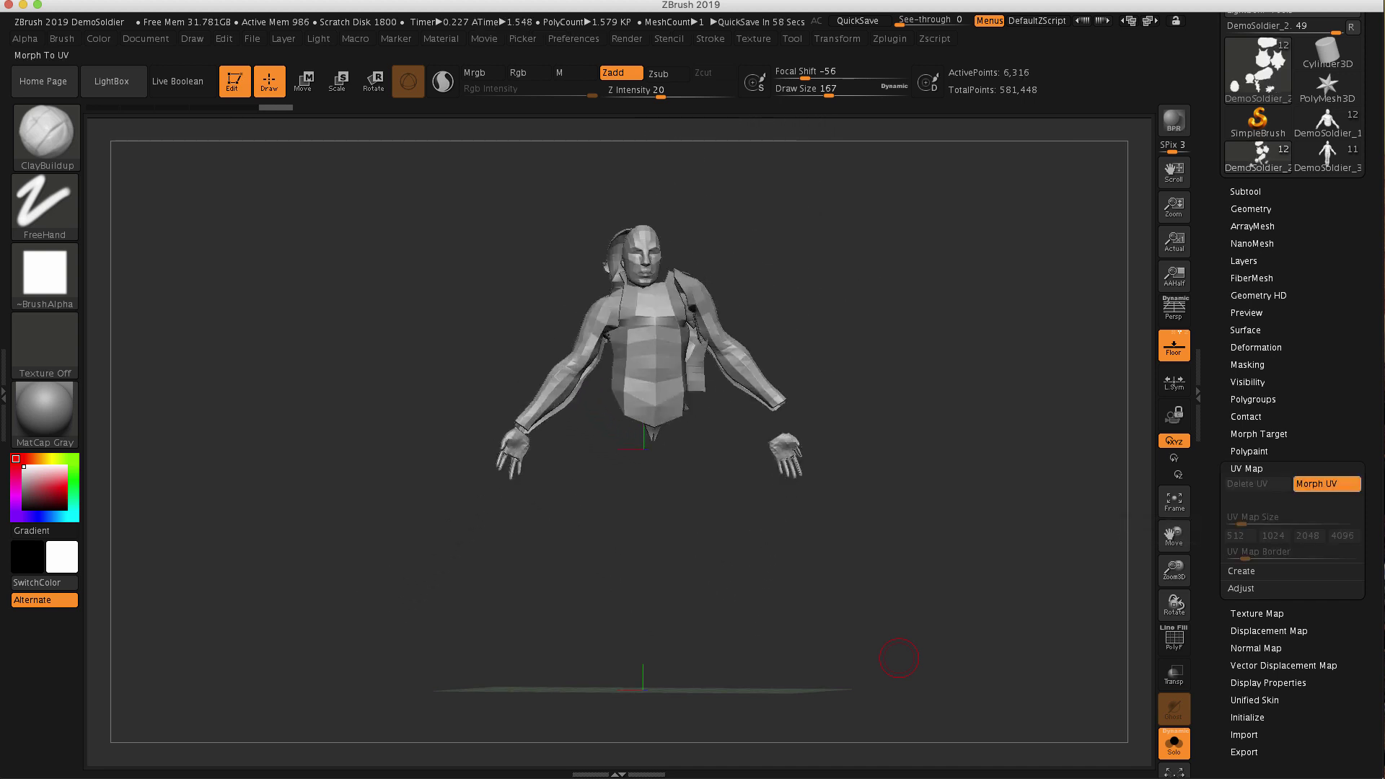
# Select the legs subtool, lower it to its lowest subdivision level and morph it to its UV layout
pyautogui.press('Down')
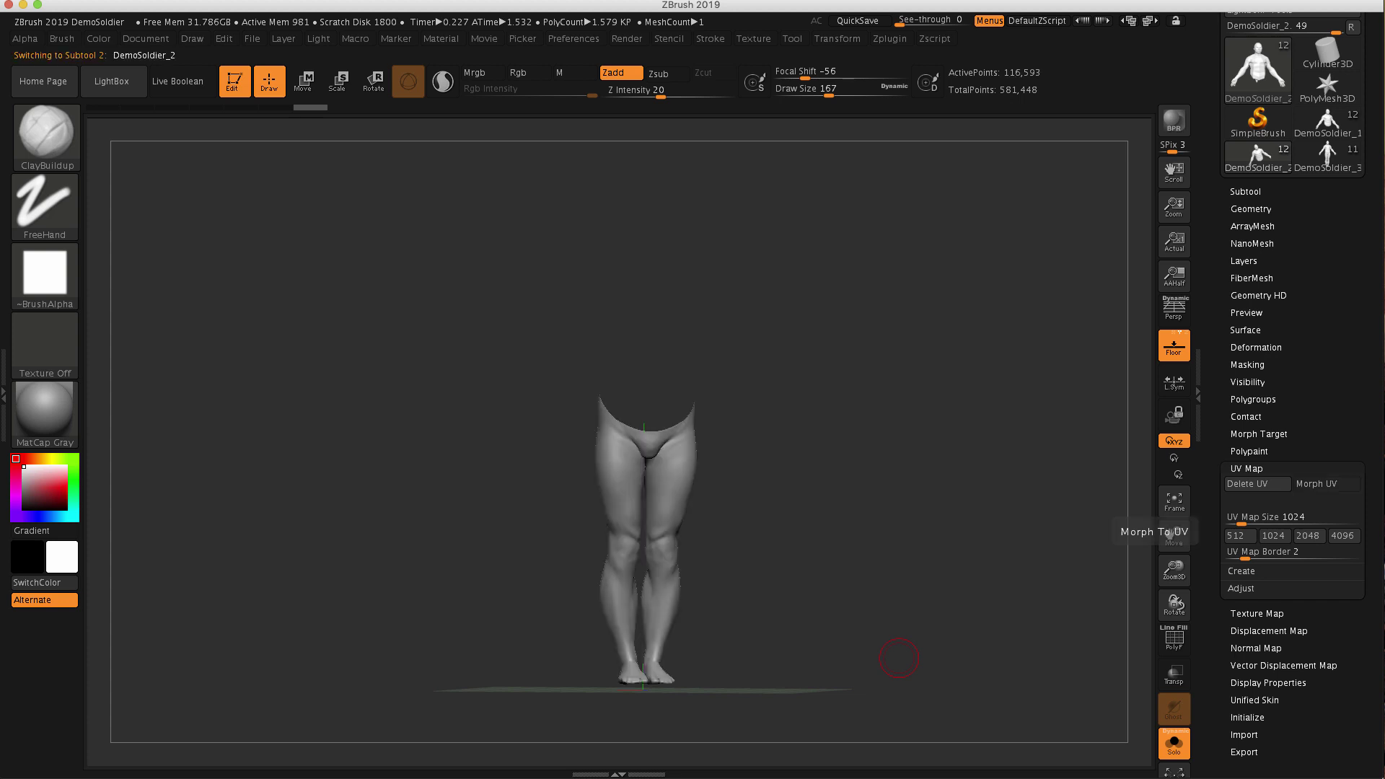
pyautogui.hotkey('shift', 'd')
pyautogui.hotkey('shift', 'd')
pyautogui.hotkey('shift', 'd')
pyautogui.hotkey('shift', 'd')
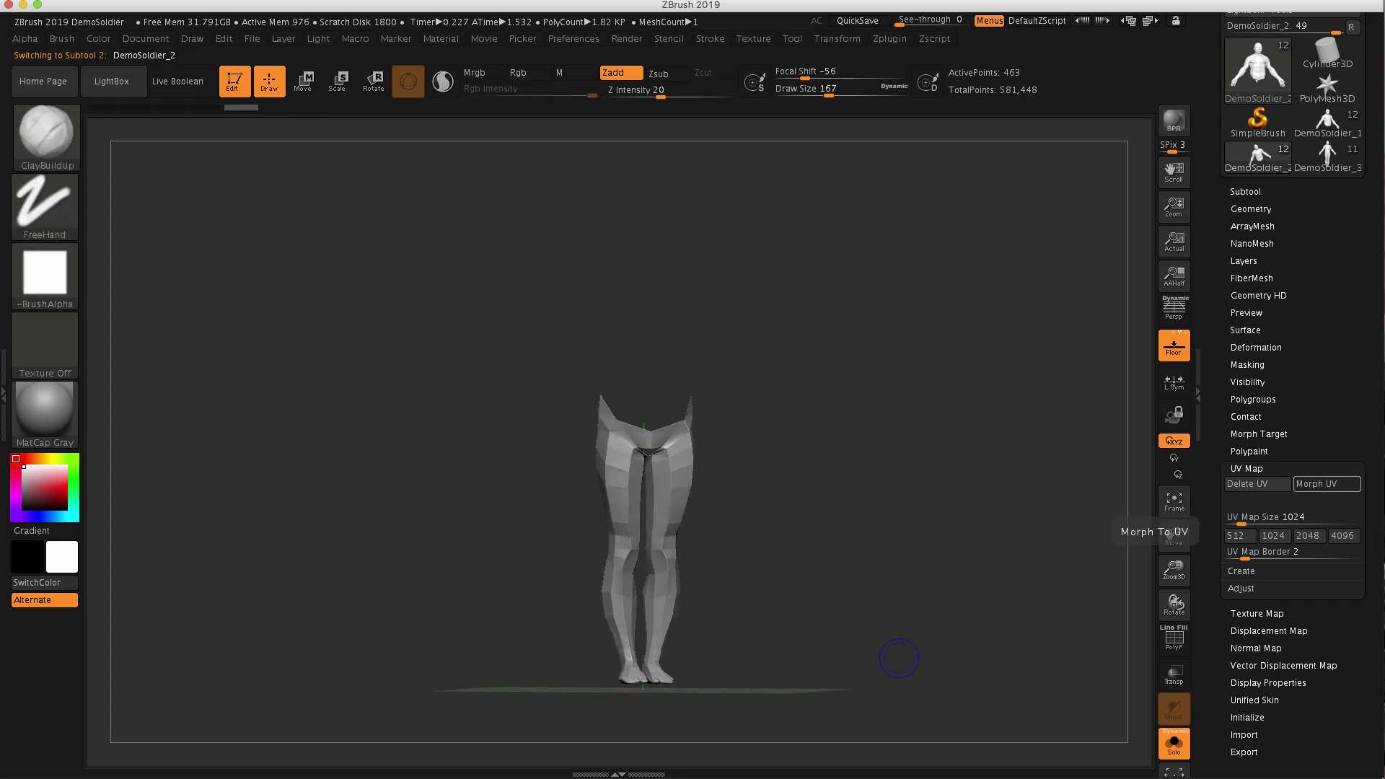
pyautogui.click(1327, 483)
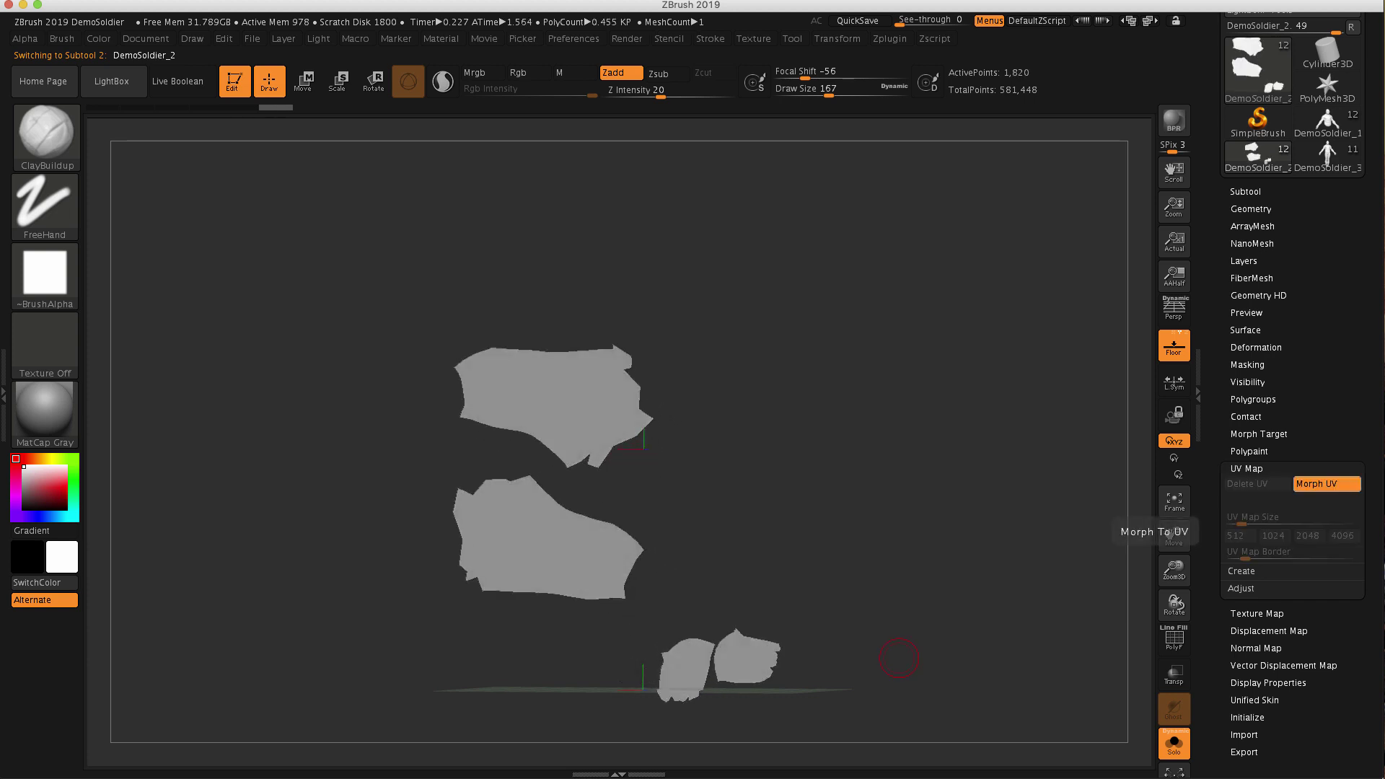
# Morph the legs back from their UV layout and return the legs and upper body to their highest subdivision levels
pyautogui.click(1327, 484)
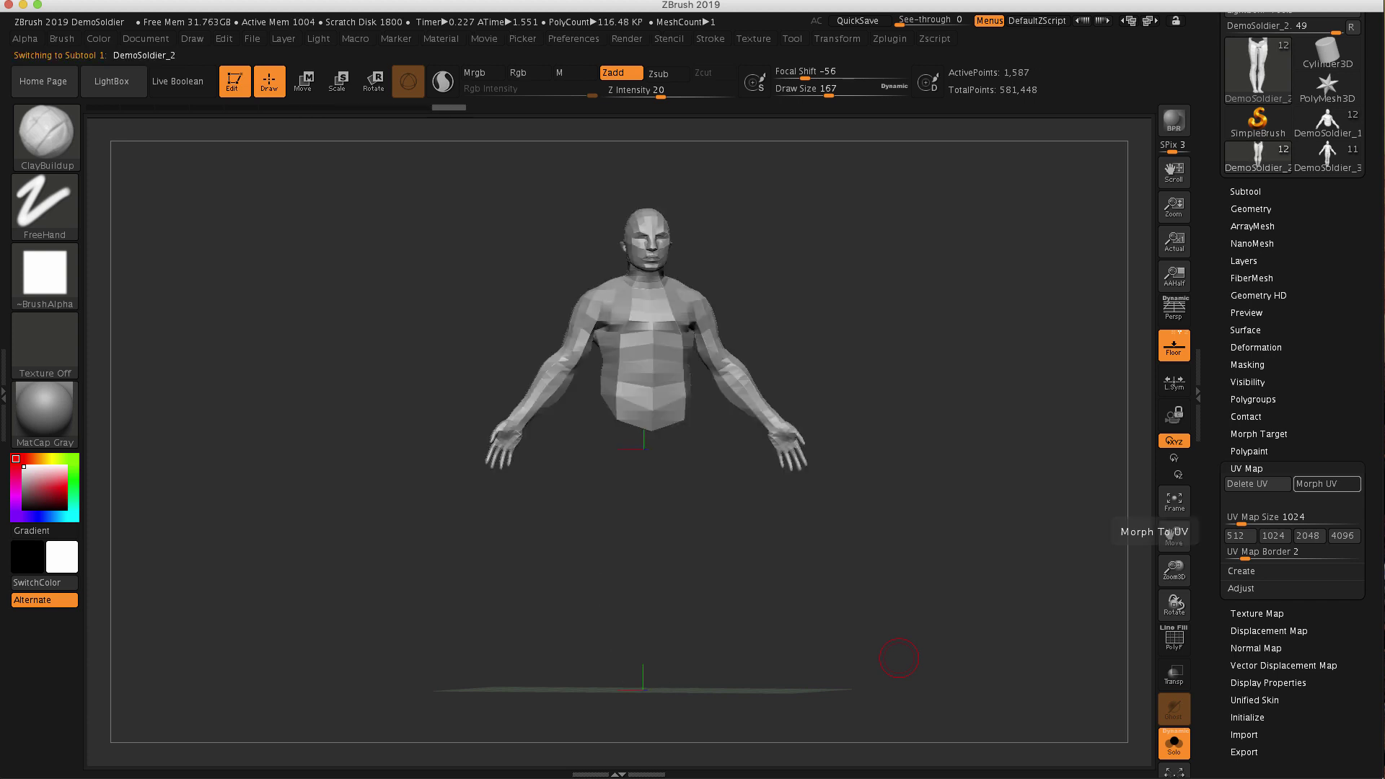
pyautogui.press('d')
pyautogui.press('d')
pyautogui.press('d')
pyautogui.press('d')
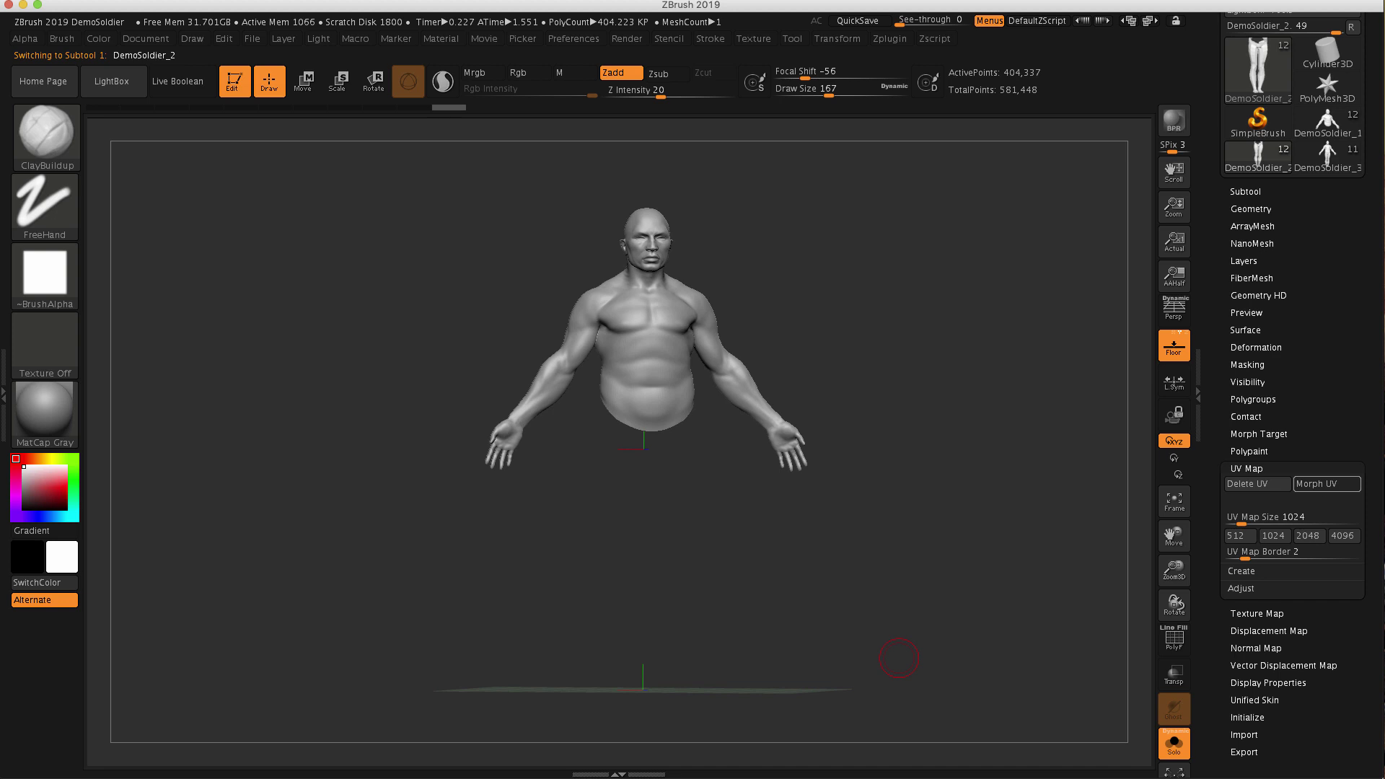
# Merge the upper body down with the legs subtool, with both the Weld and Uv options enabled
pyautogui.click(1246, 470)
pyautogui.click(1255, 190)
pyautogui.scroll(-10, 1355, 505)
pyautogui.click(1344, 494)
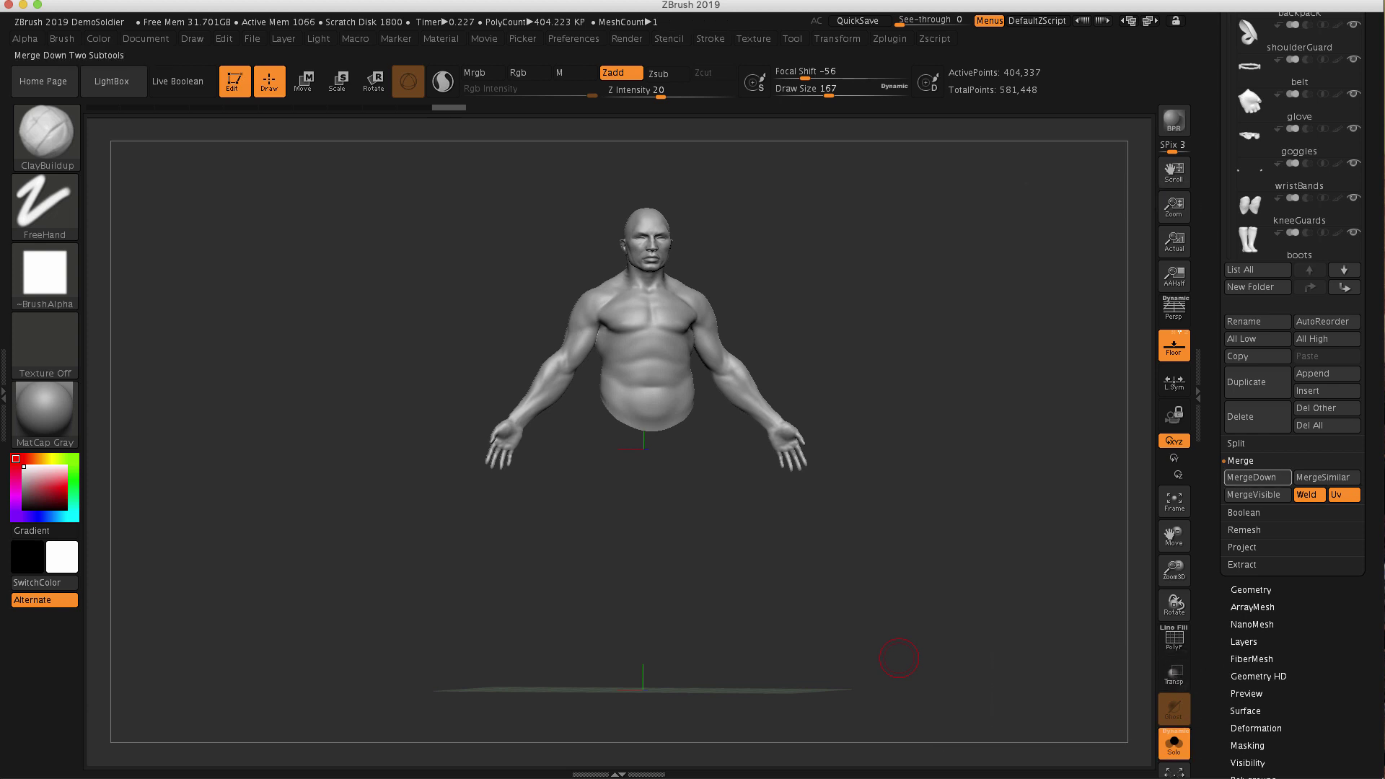
pyautogui.click(1252, 477)
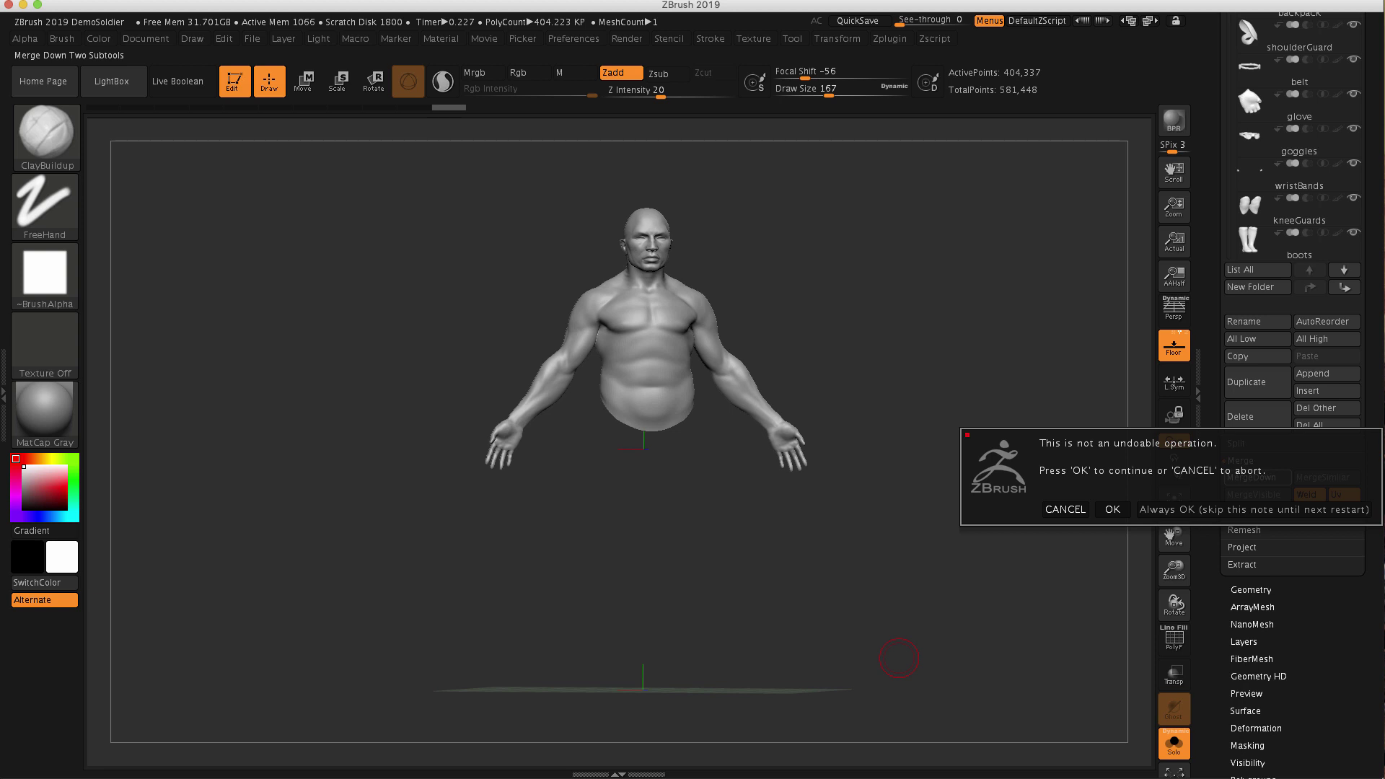
pyautogui.click(1113, 510)
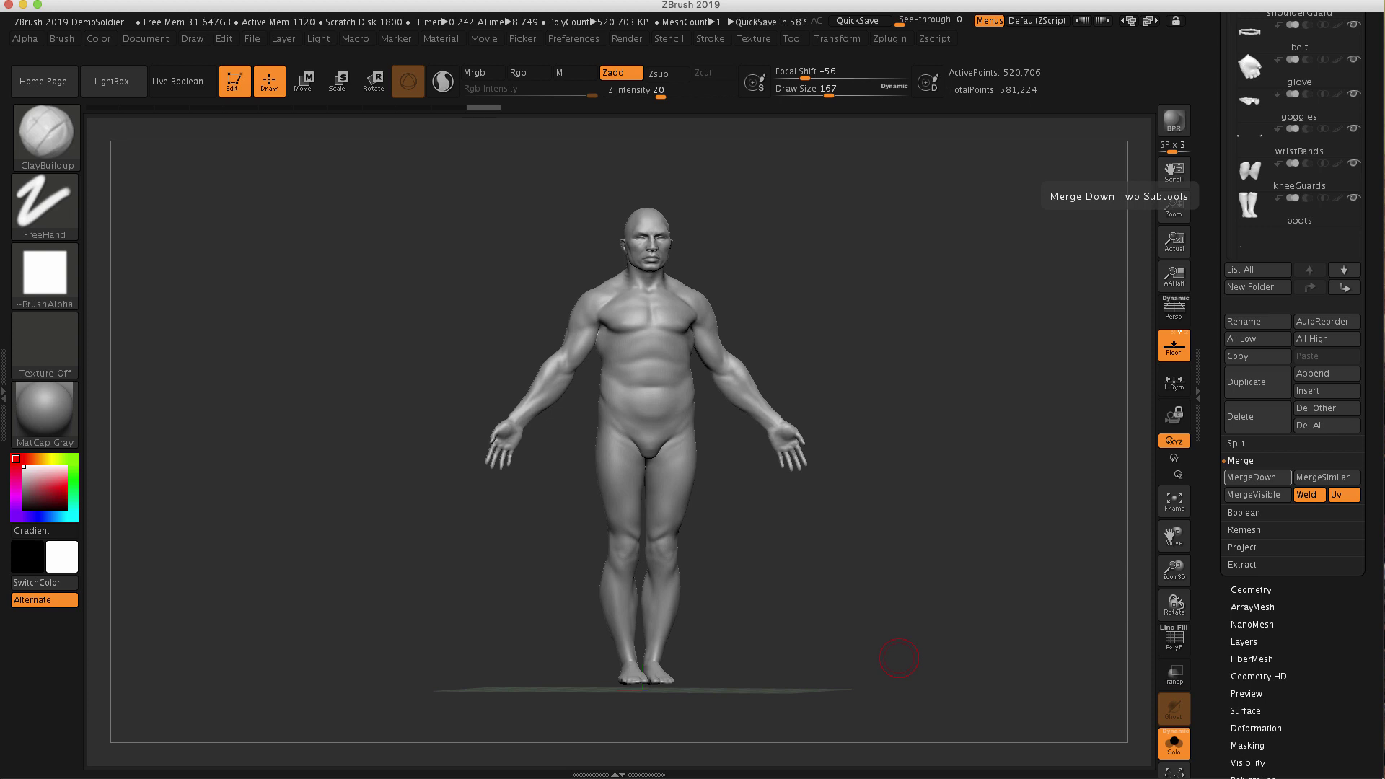
# Inspect the merged body's waist at subdivision level 5 and lower the body to level 1
pyautogui.click(1252, 591)
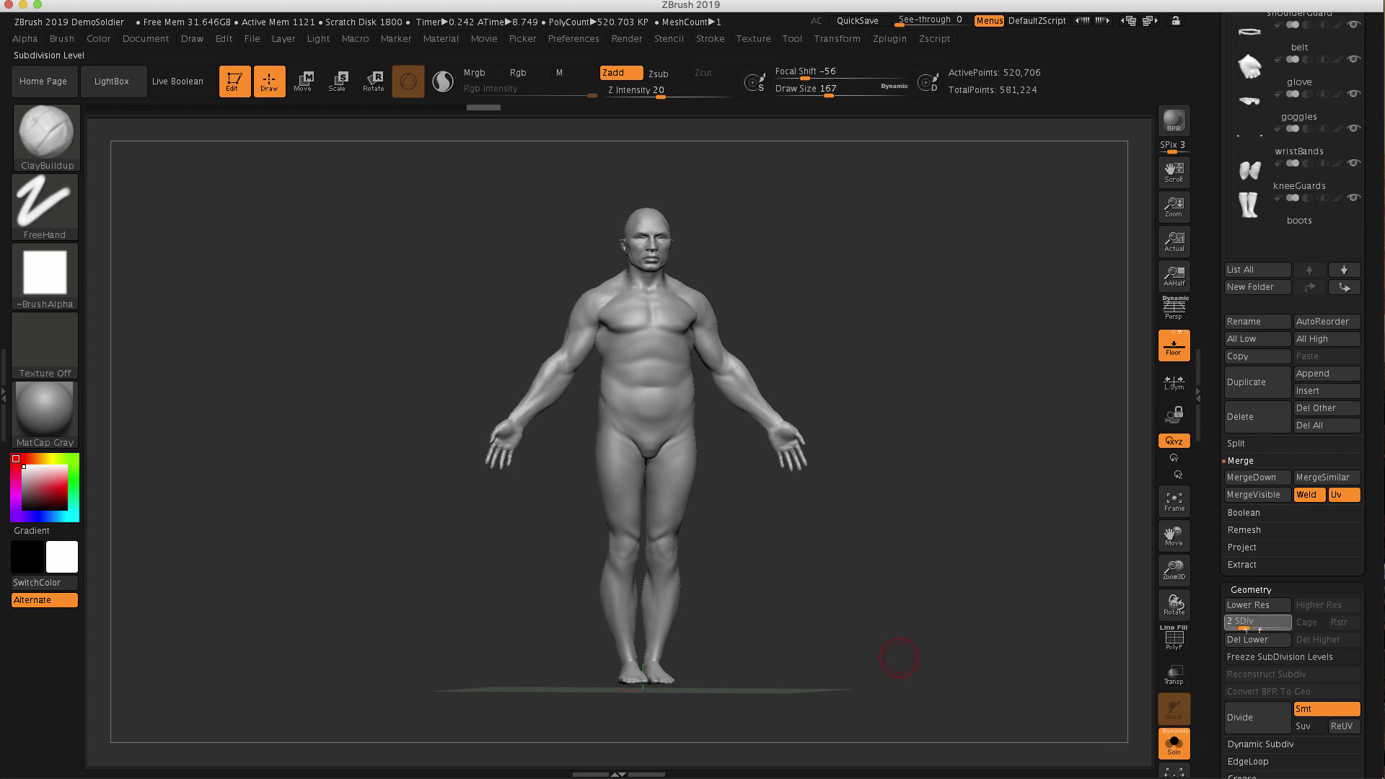
pyautogui.moveTo(1255, 628); pyautogui.dragTo(1291, 630)
pyautogui.keyDown('ctrl'); pyautogui.moveTo(645, 426); pyautogui.dragTo(678, 449, button='right'); pyautogui.keyUp('ctrl')
pyautogui.moveTo(619, 348); pyautogui.dragTo(608, 515)
pyautogui.moveTo(606, 396); pyautogui.dragTo(603, 498)
pyautogui.moveTo(633, 343); pyautogui.dragTo(627, 498)
pyautogui.moveTo(630, 421)
pyautogui.keyDown('shift'); pyautogui.mouseDown()
pyautogui.moveTo(603, 462)
pyautogui.moveTo(612, 491)
pyautogui.mouseUp(); pyautogui.keyUp('shift')
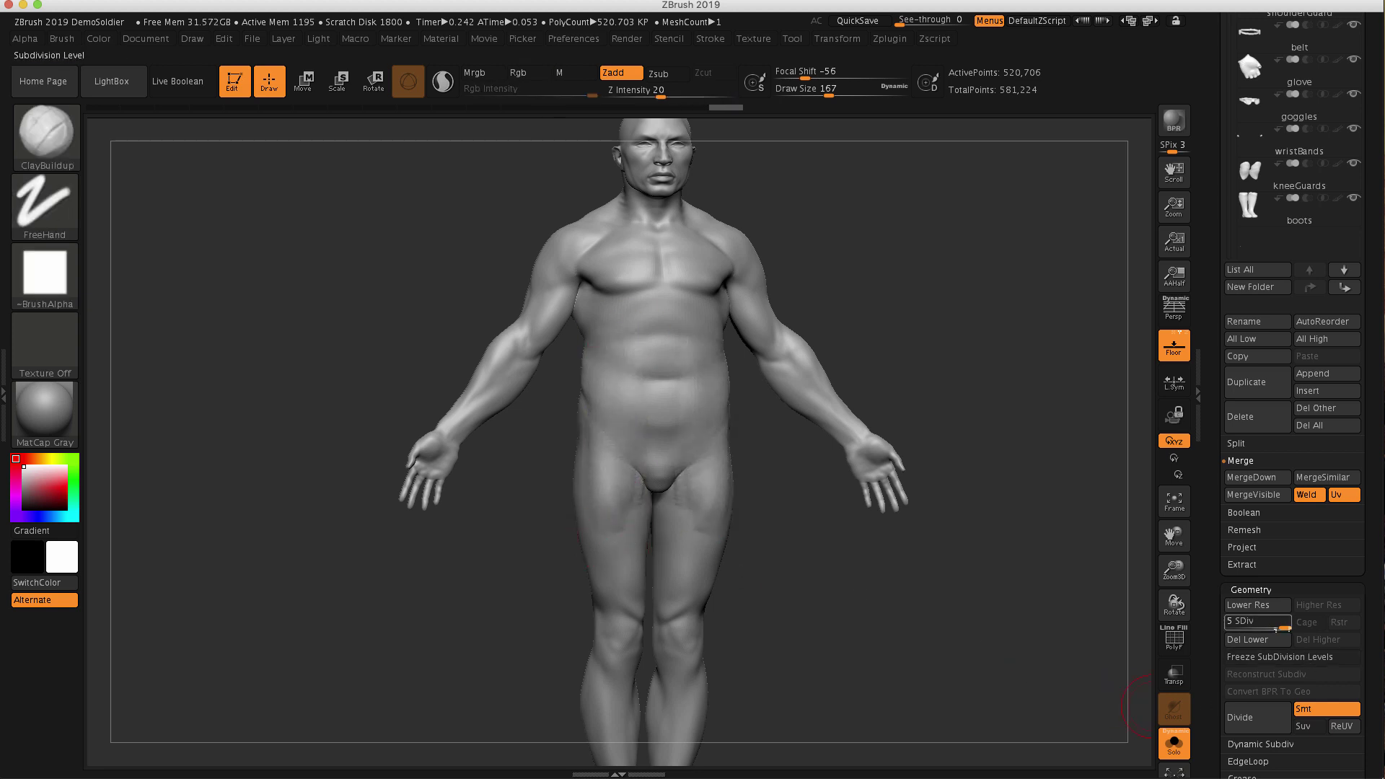
pyautogui.moveTo(1276, 629); pyautogui.dragTo(1230, 627)
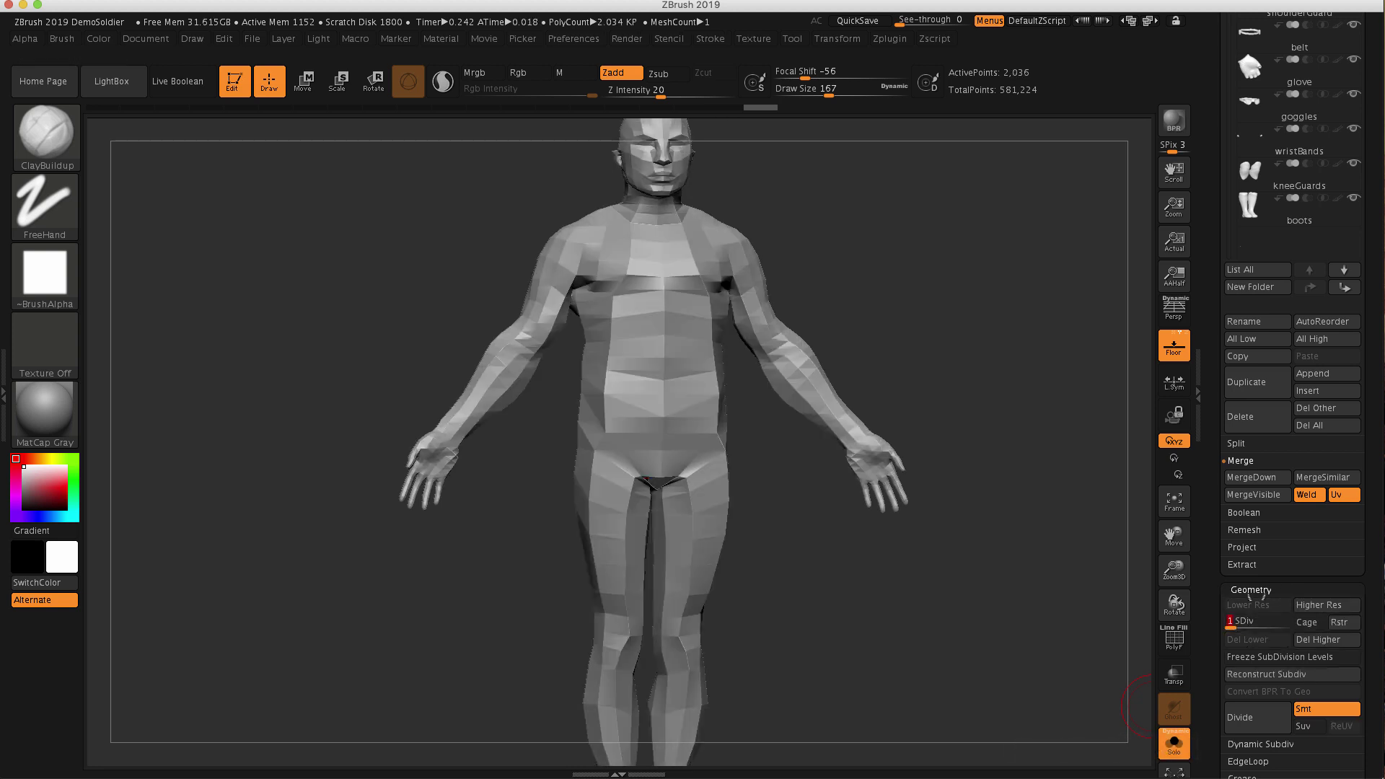
# Morph the merged body to its UV layout to check the UV islands and morph it back
pyautogui.click(1251, 590)
pyautogui.scroll(-10, 1344, 664)
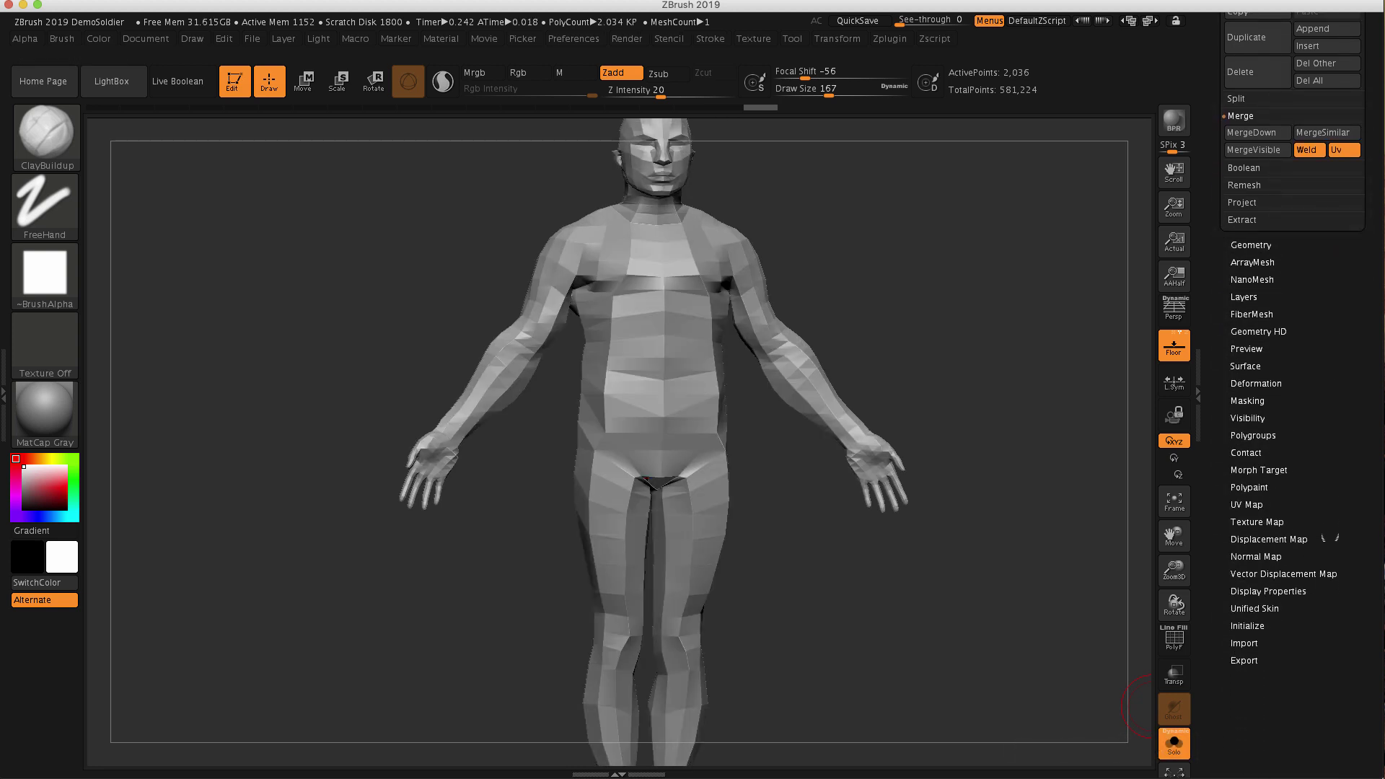
pyautogui.press('shift')
pyautogui.click(1246, 474)
pyautogui.click(1326, 488)
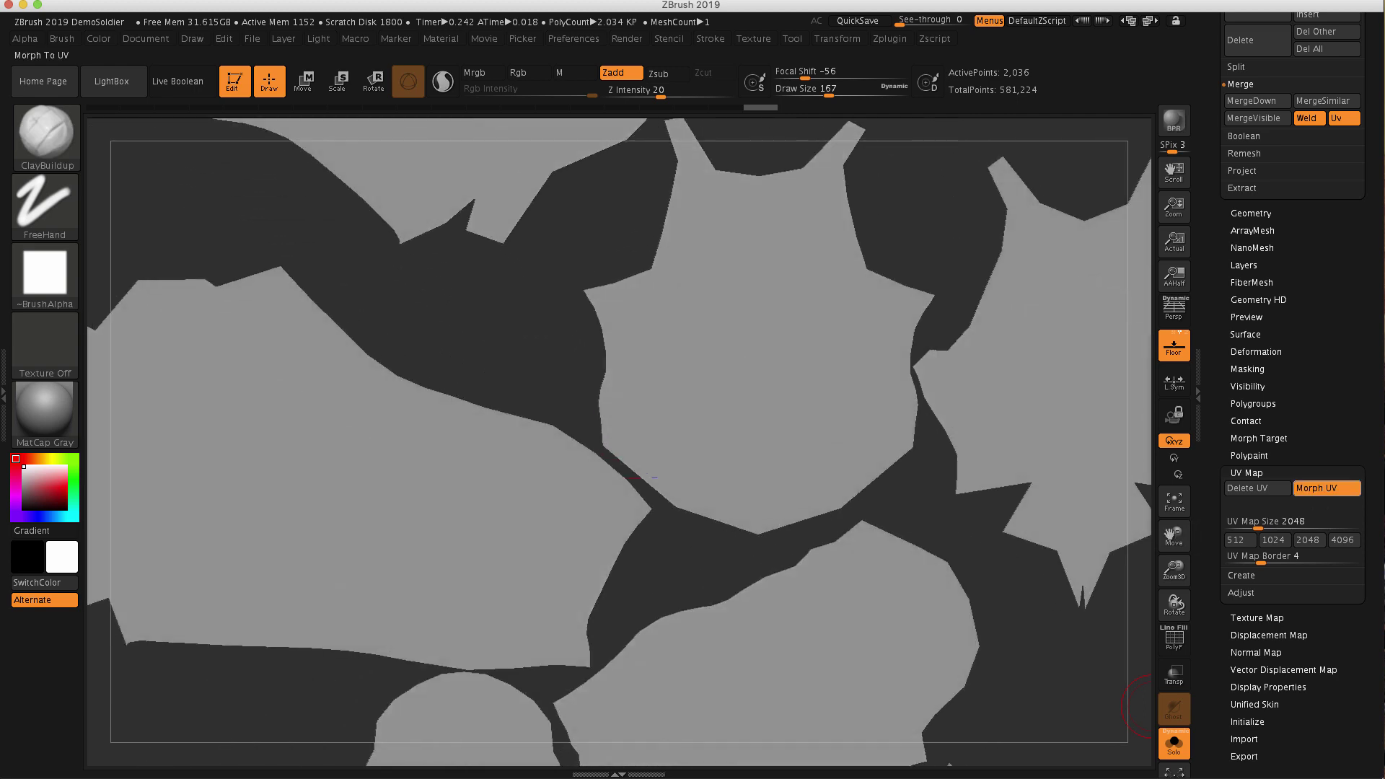
pyautogui.press('ctrl')
pyautogui.keyDown('alt'); pyautogui.moveTo(773, 557); pyautogui.dragTo(764, 511, button='right'); pyautogui.keyUp('alt')
pyautogui.click(1326, 488)
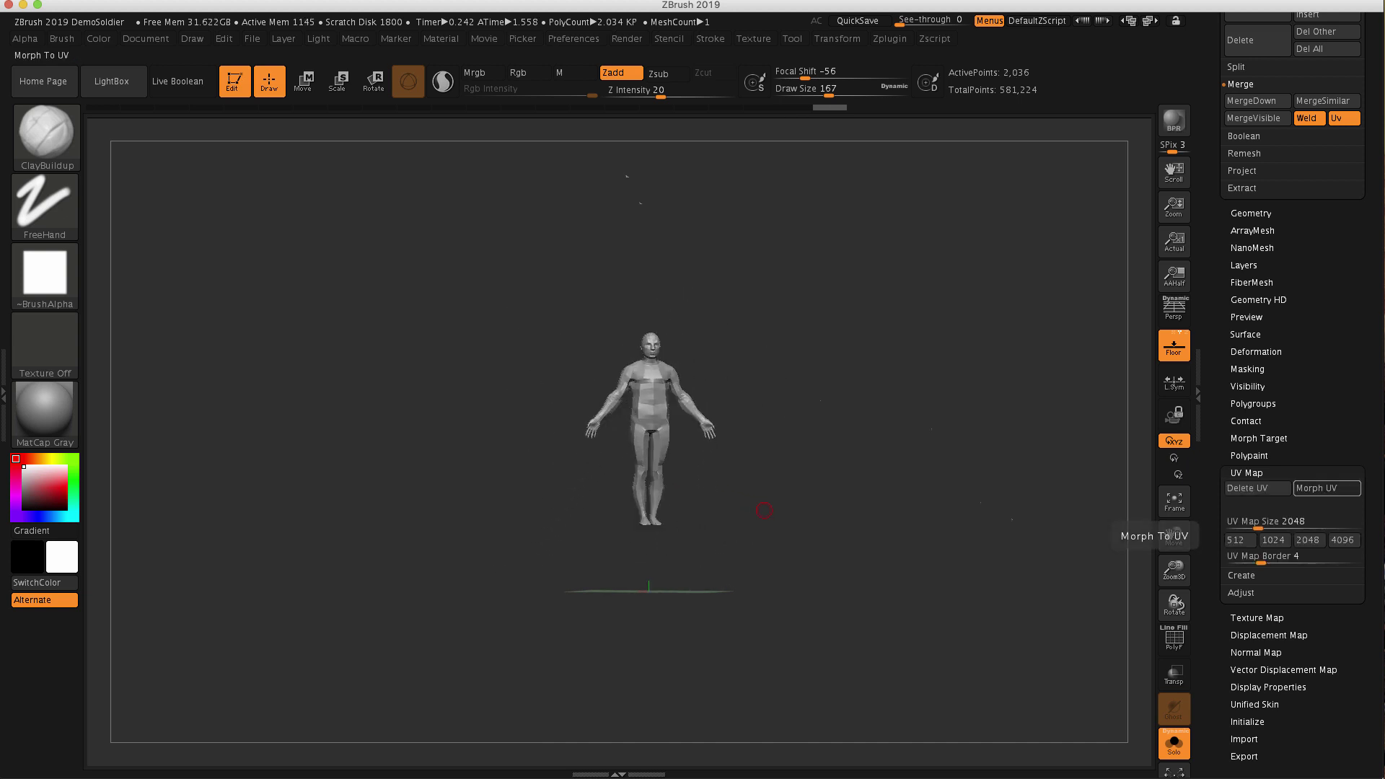
pyautogui.keyDown('ctrl'); pyautogui.moveTo(765, 510); pyautogui.dragTo(757, 570, button='right'); pyautogui.keyUp('ctrl')
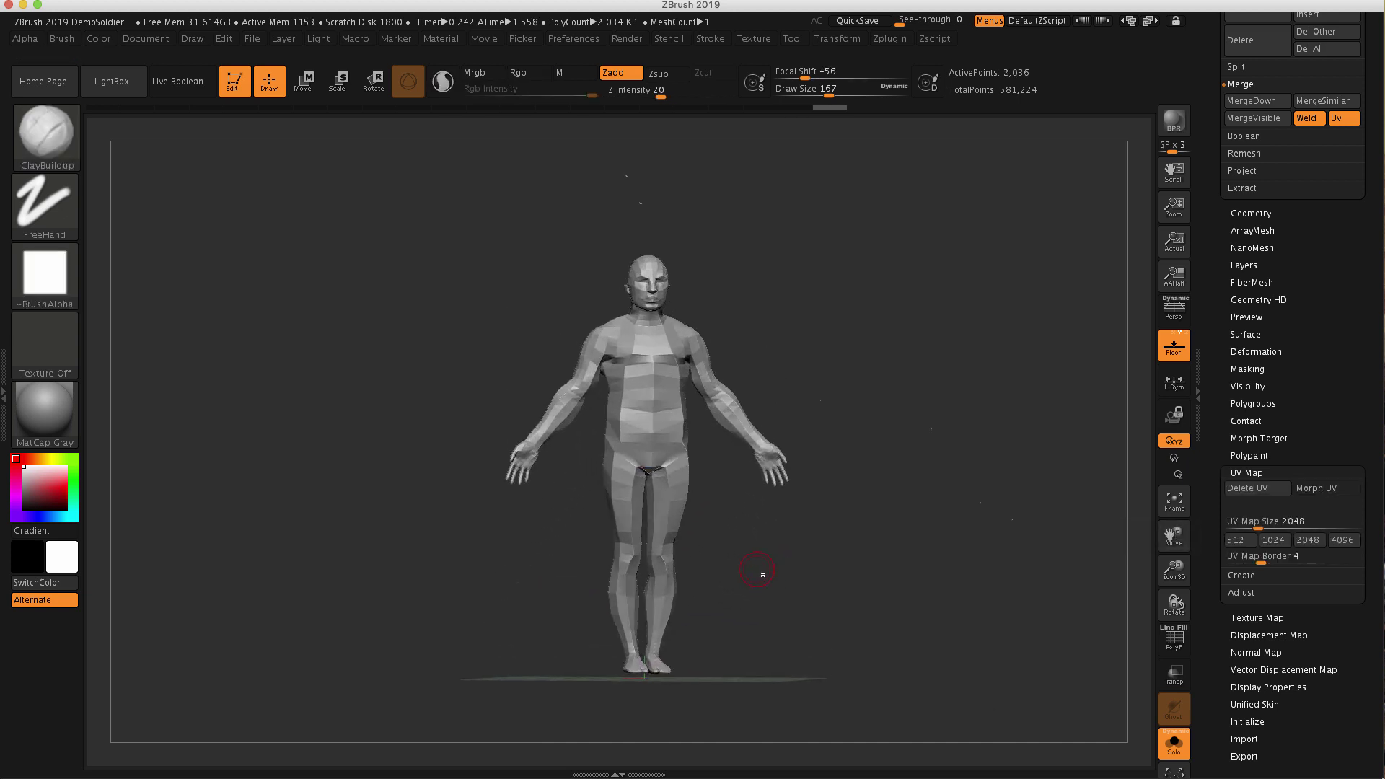
# Switch to the unmerged DemoSoldier_1 tool and check its legs and upper body subtools, ending on the upper body
pyautogui.click(1275, 473)
pyautogui.scroll(10, 1321, 331)
pyautogui.moveTo(1359, 529)
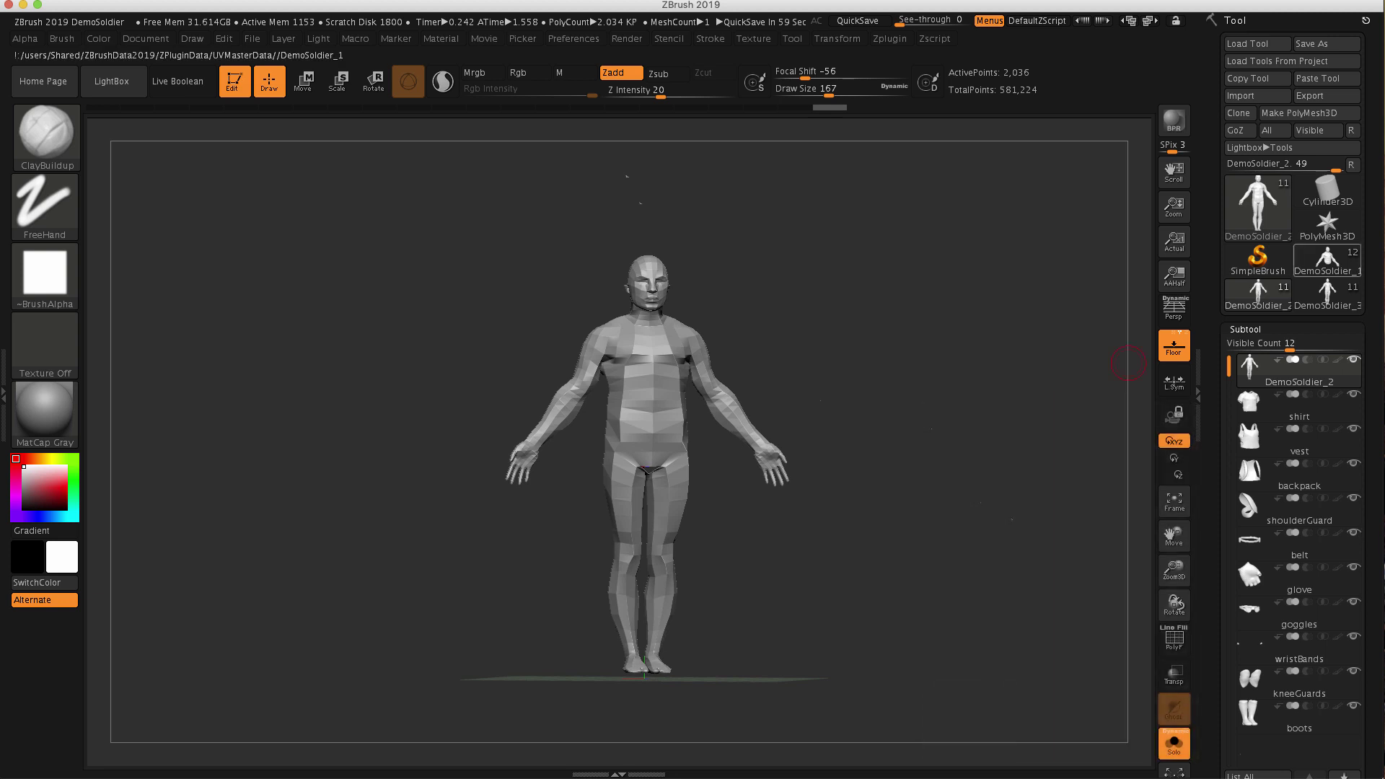
pyautogui.click(1327, 258)
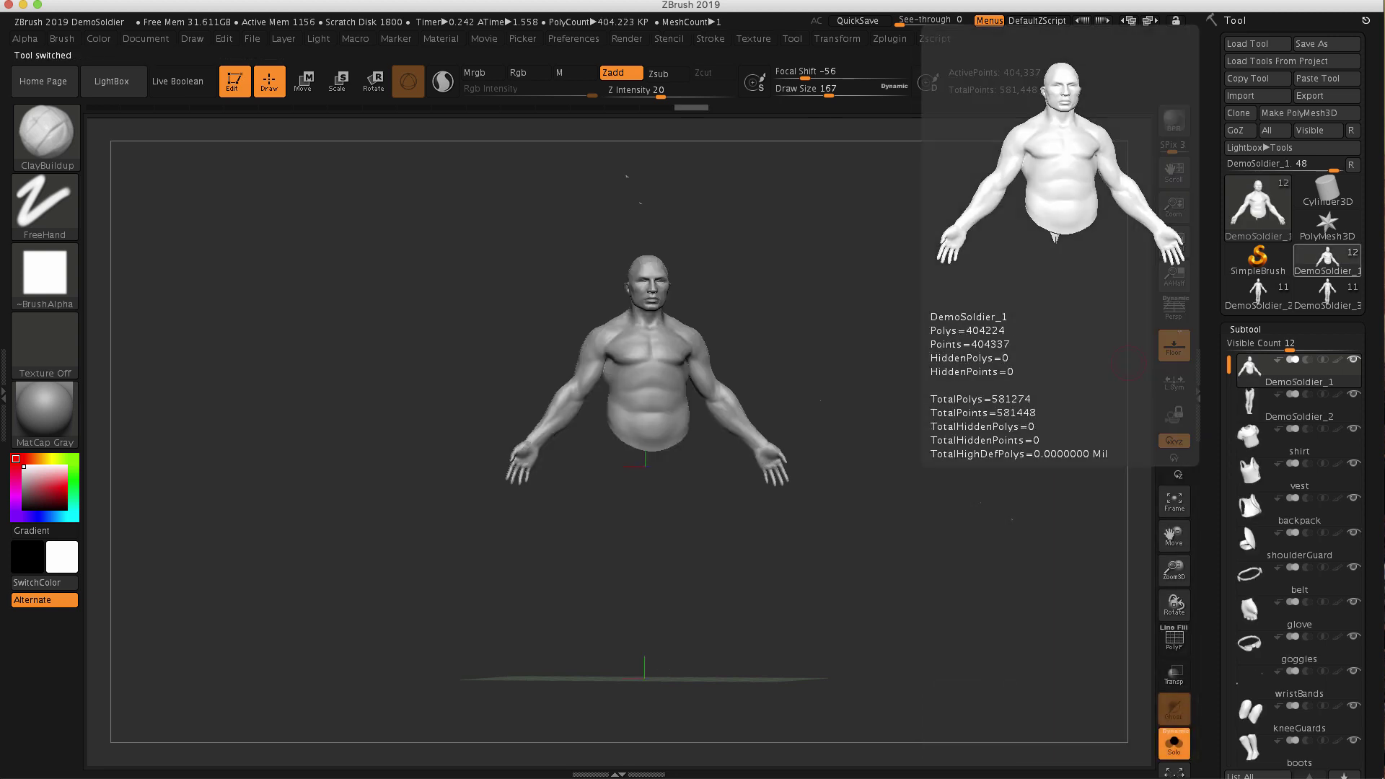
pyautogui.moveTo(1258, 260)
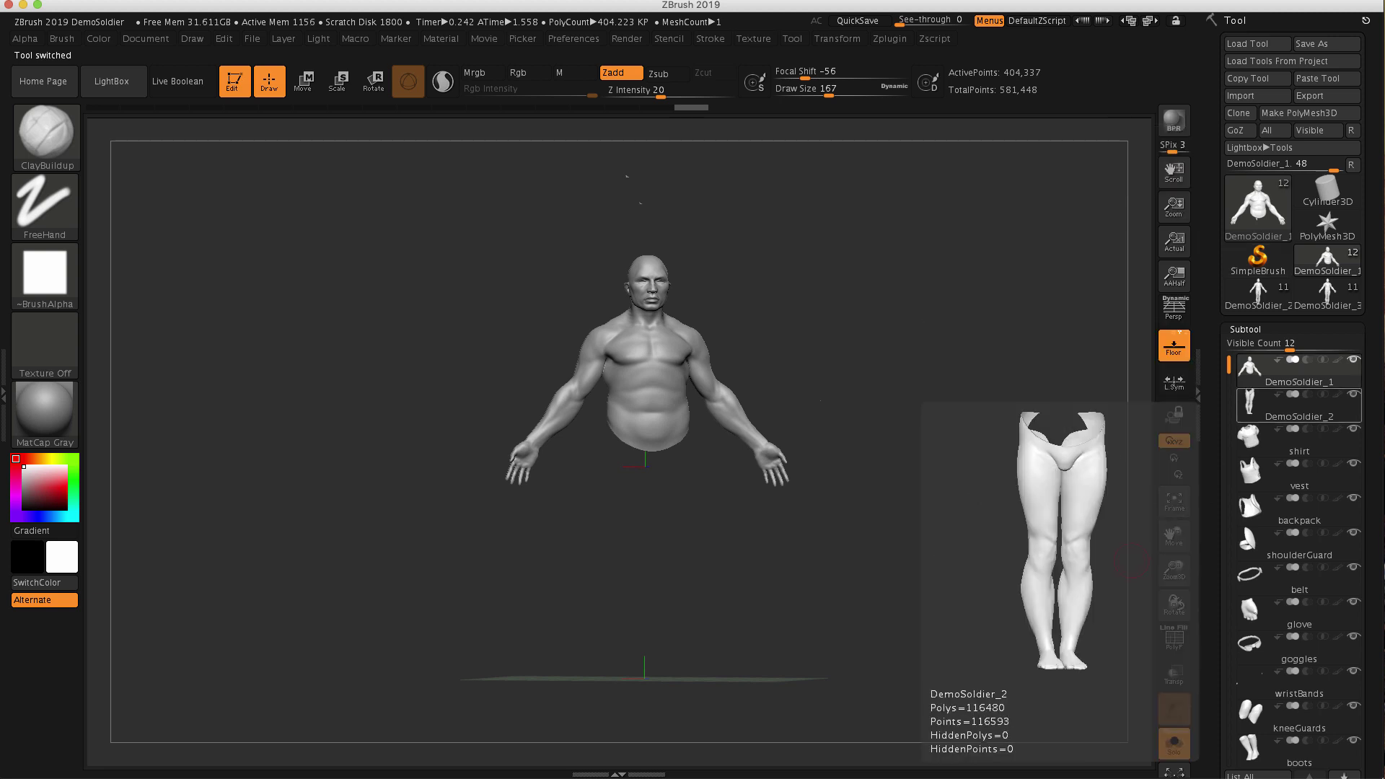
pyautogui.moveTo(1250, 369)
pyautogui.click(1250, 401)
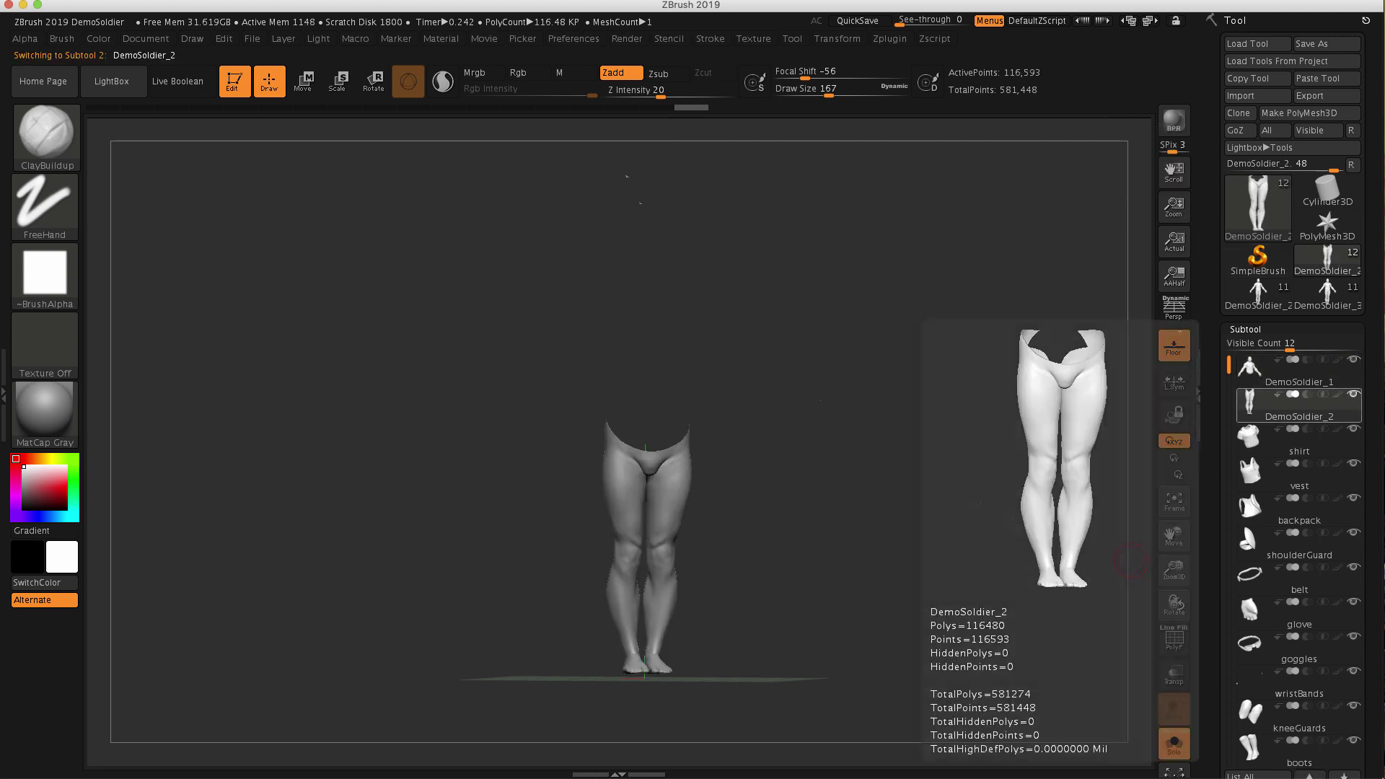
pyautogui.click(1250, 370)
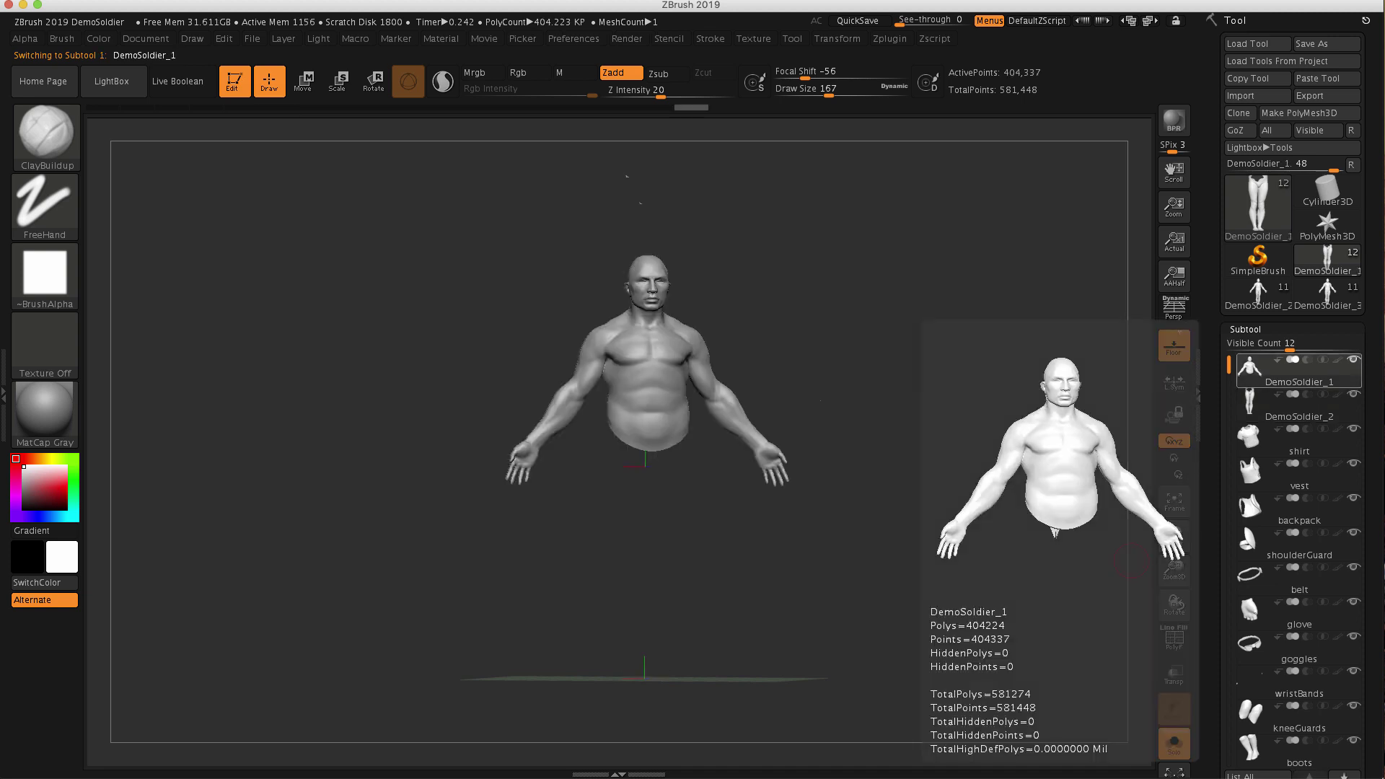
# Divide the upper body subtool once more to reach subdivision level 6
pyautogui.scroll(-10, 1291, 397)
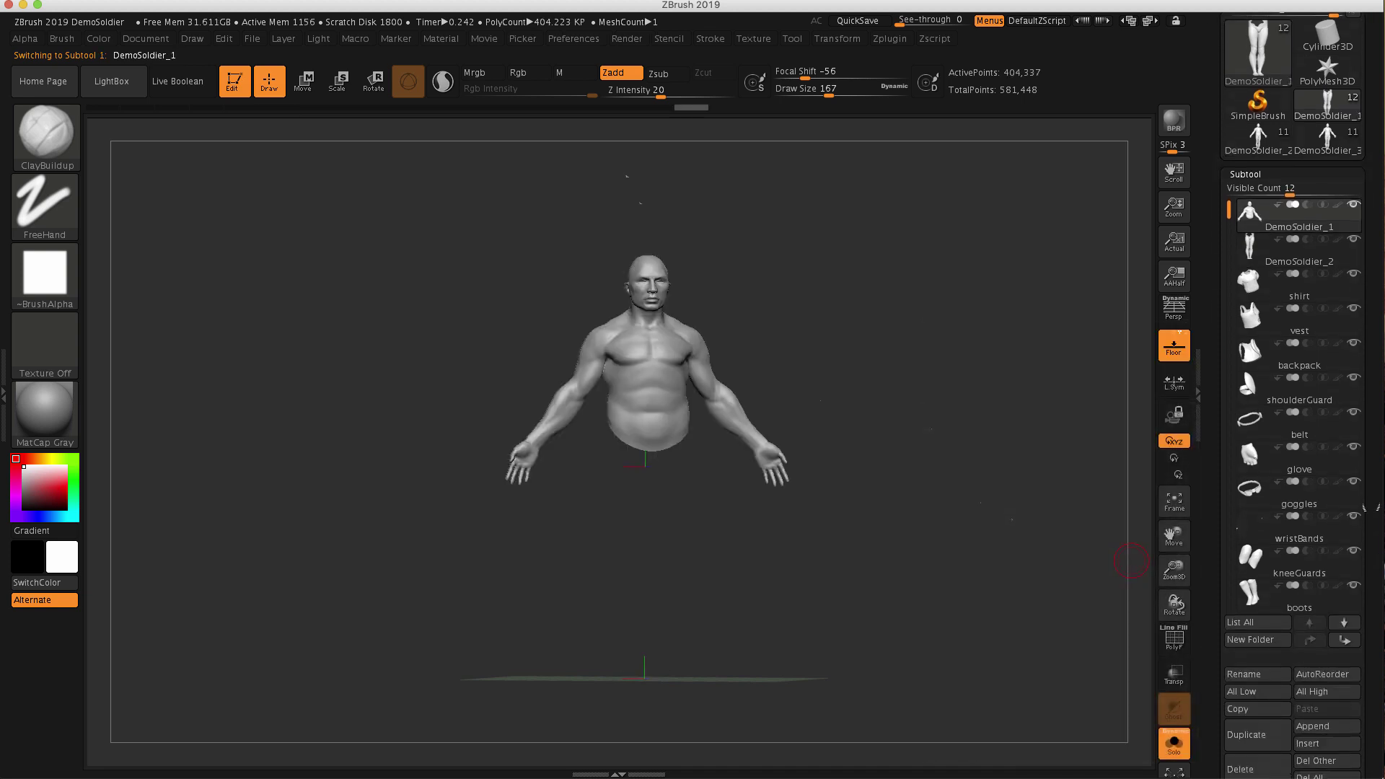
pyautogui.click(1251, 540)
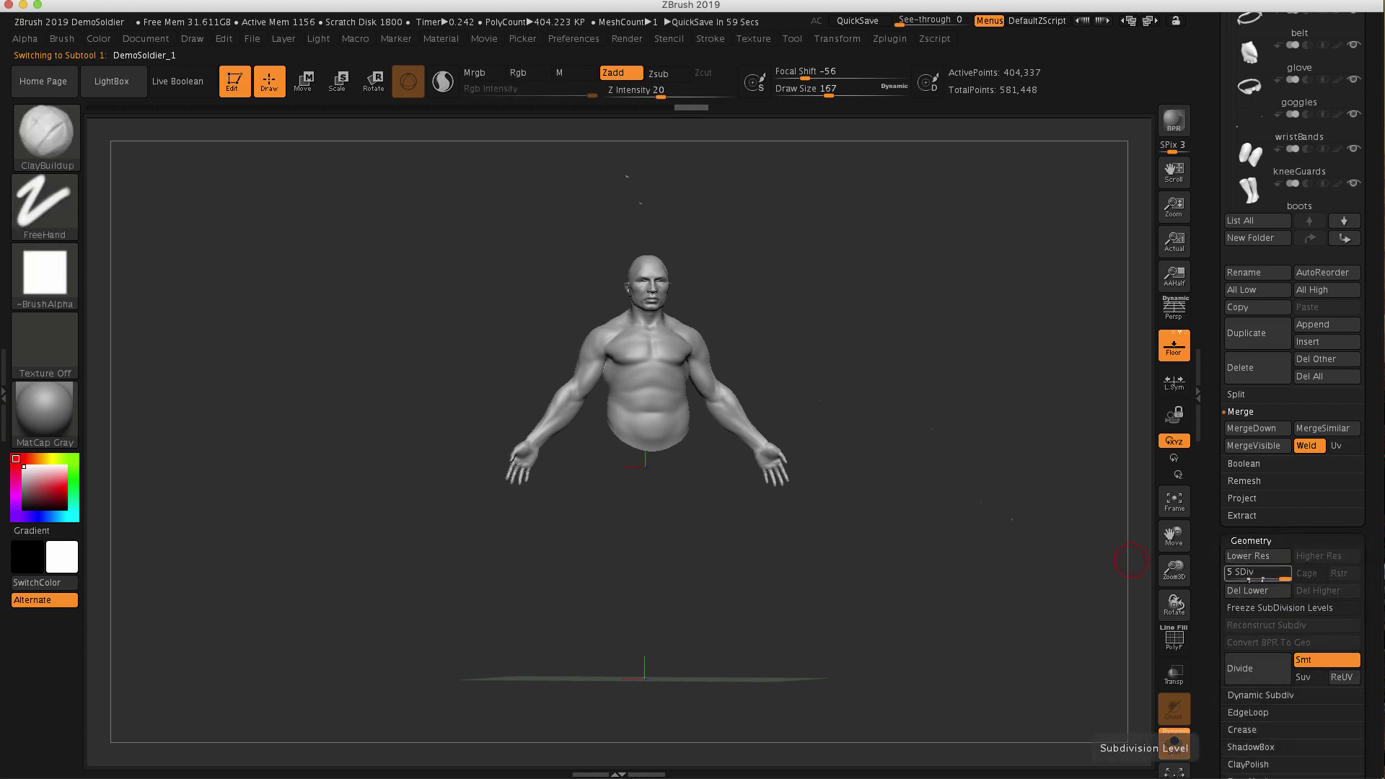
pyautogui.press('Down')
pyautogui.press('Up')
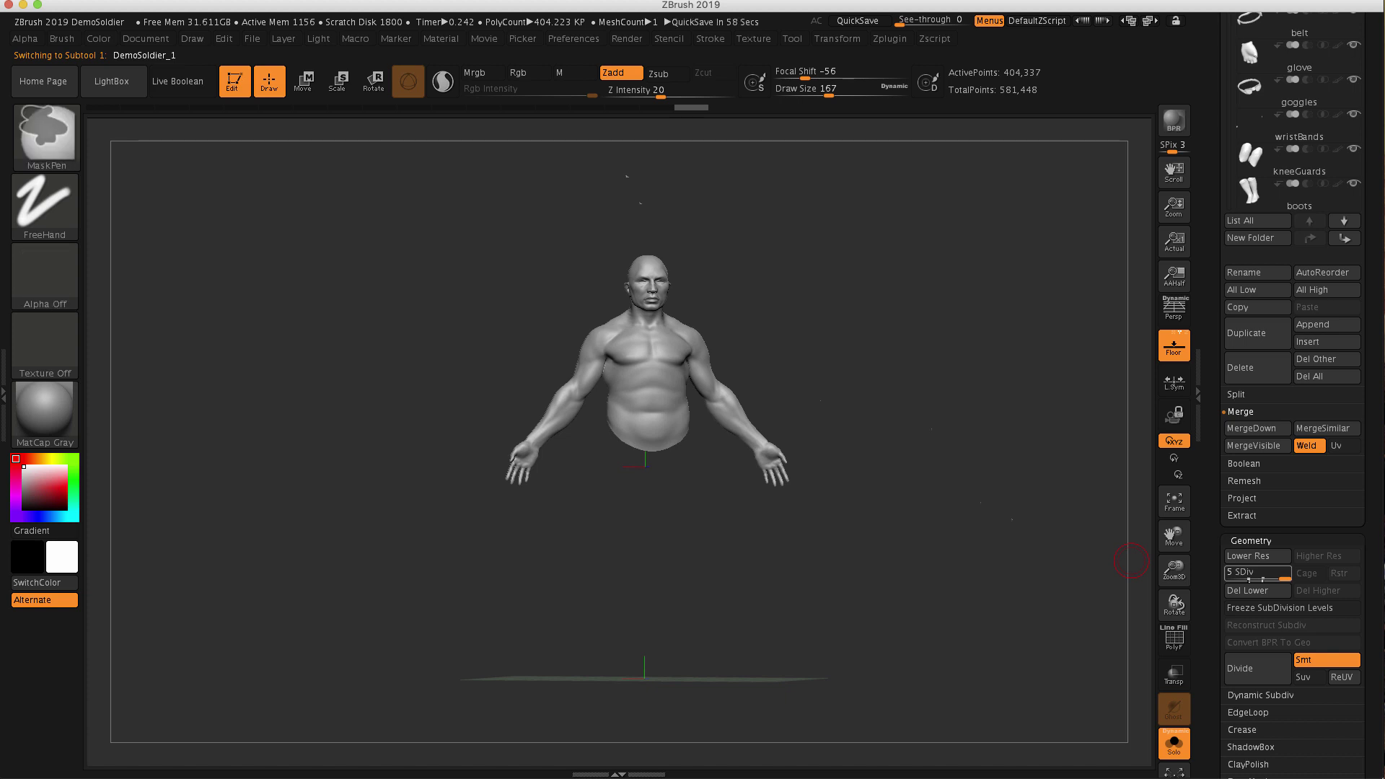
pyautogui.hotkey('ctrl', 'd')
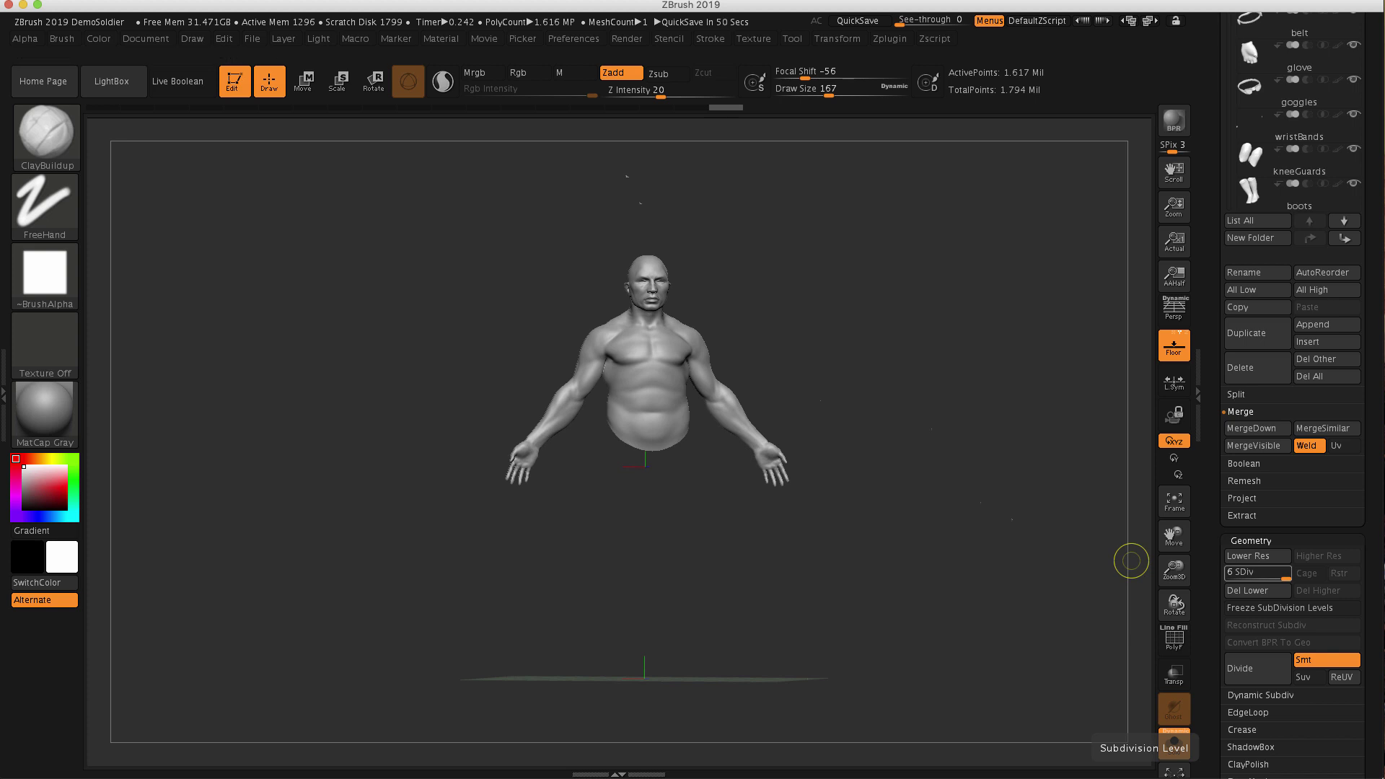
# Enable UVs for the merge and merge the level 6 upper body down with the legs
pyautogui.click(1336, 445)
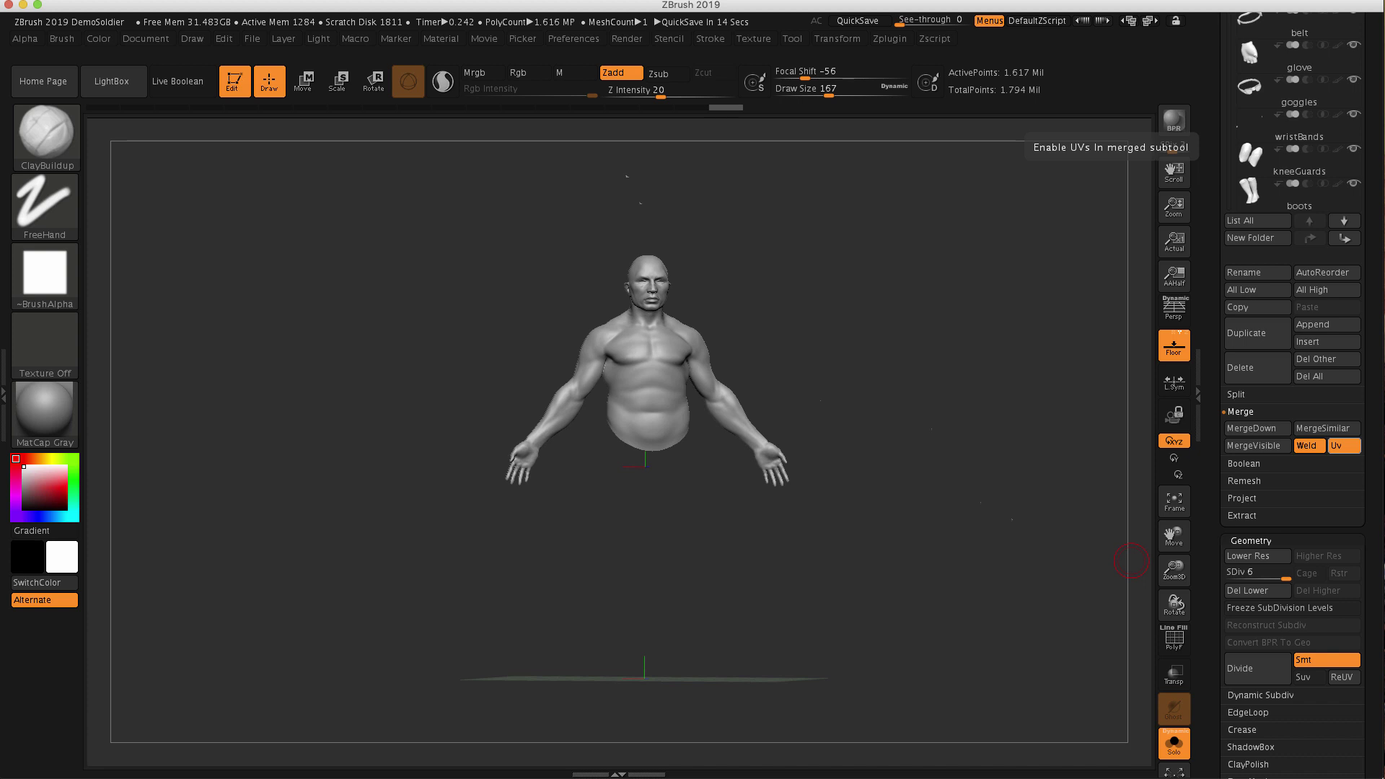
pyautogui.click(1257, 429)
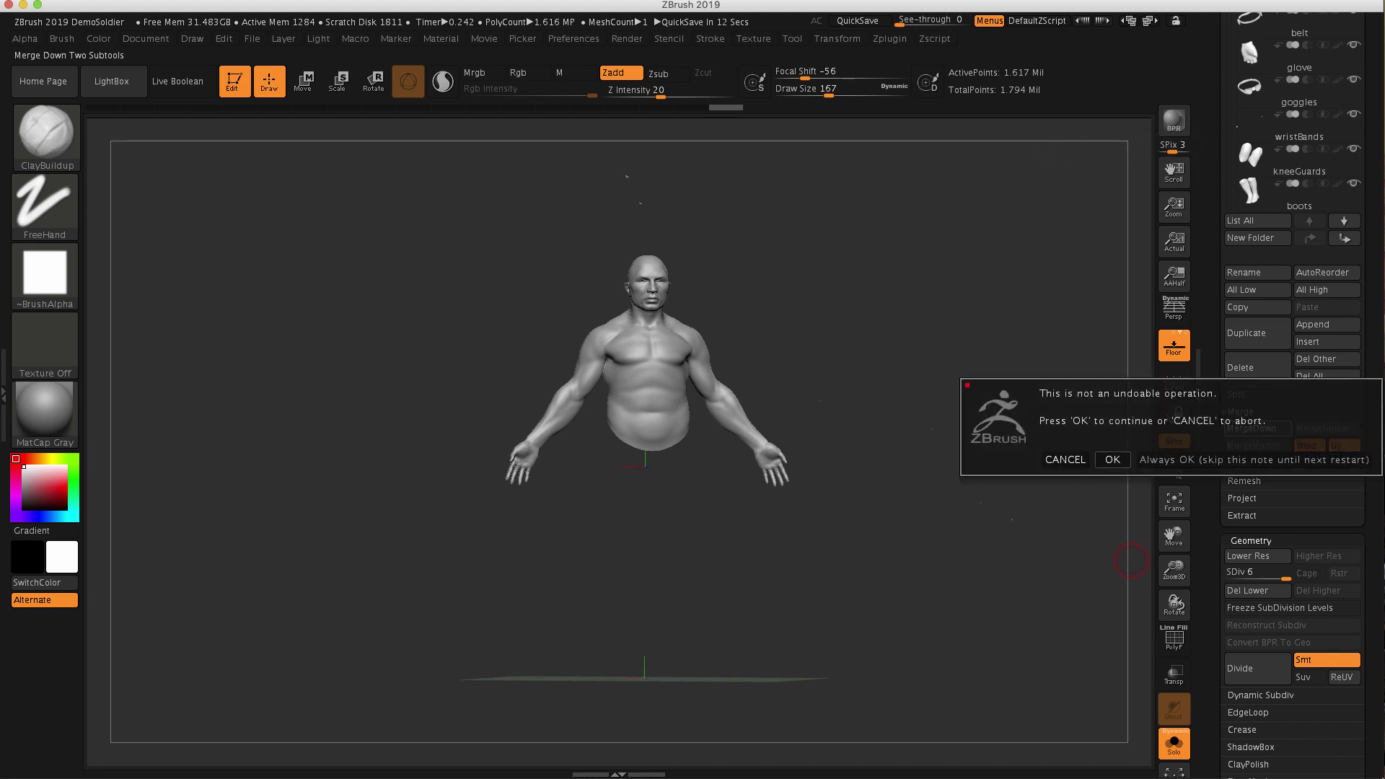
pyautogui.click(1113, 460)
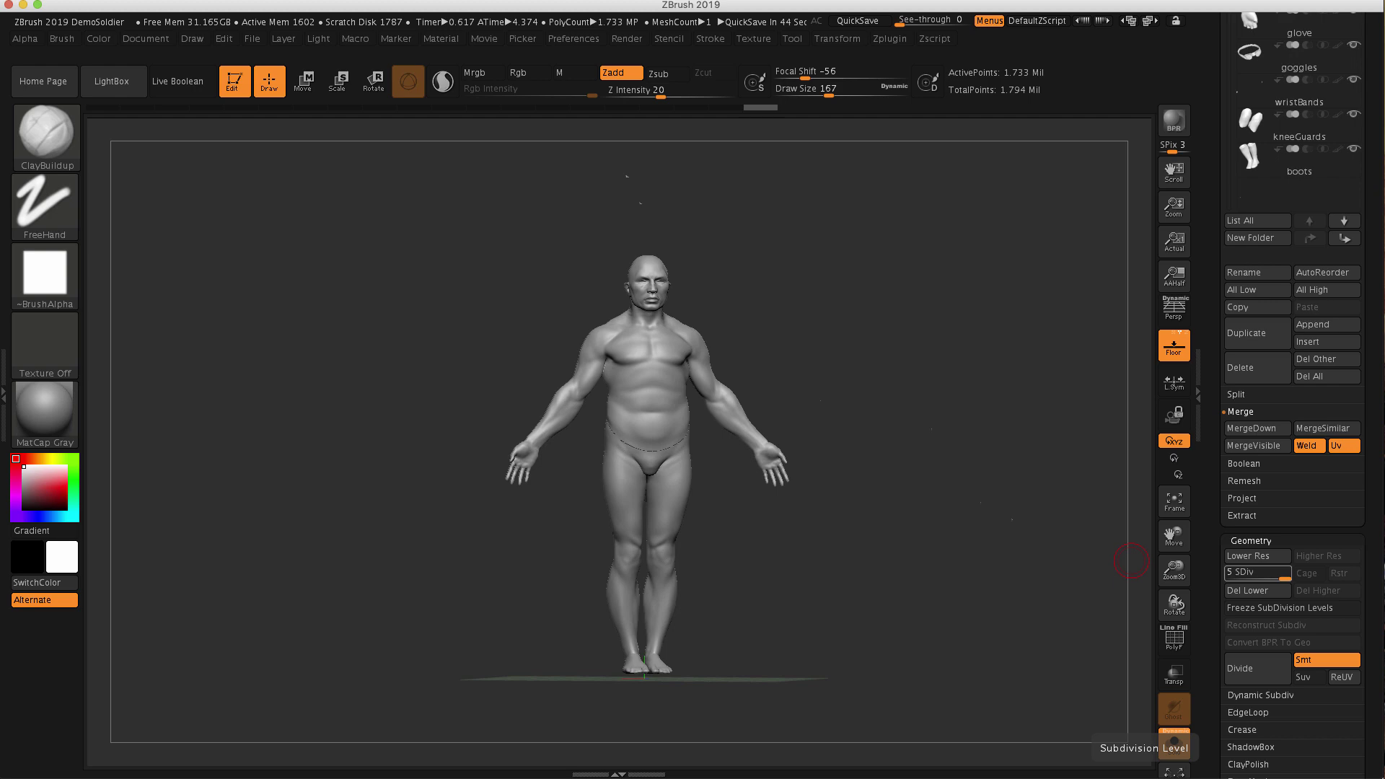
# Examine the waist seam of the newly merged body up close at subdivision level 5
pyautogui.click(1174, 743)
pyautogui.moveTo(770, 614)
pyautogui.keyDown('alt'); pyautogui.mouseDown(button='right')
pyautogui.moveTo(776, 548)
pyautogui.moveTo(702, 408)
pyautogui.moveTo(806, 521)
pyautogui.mouseUp(button='right'); pyautogui.keyUp('alt')
pyautogui.press('ctrl')
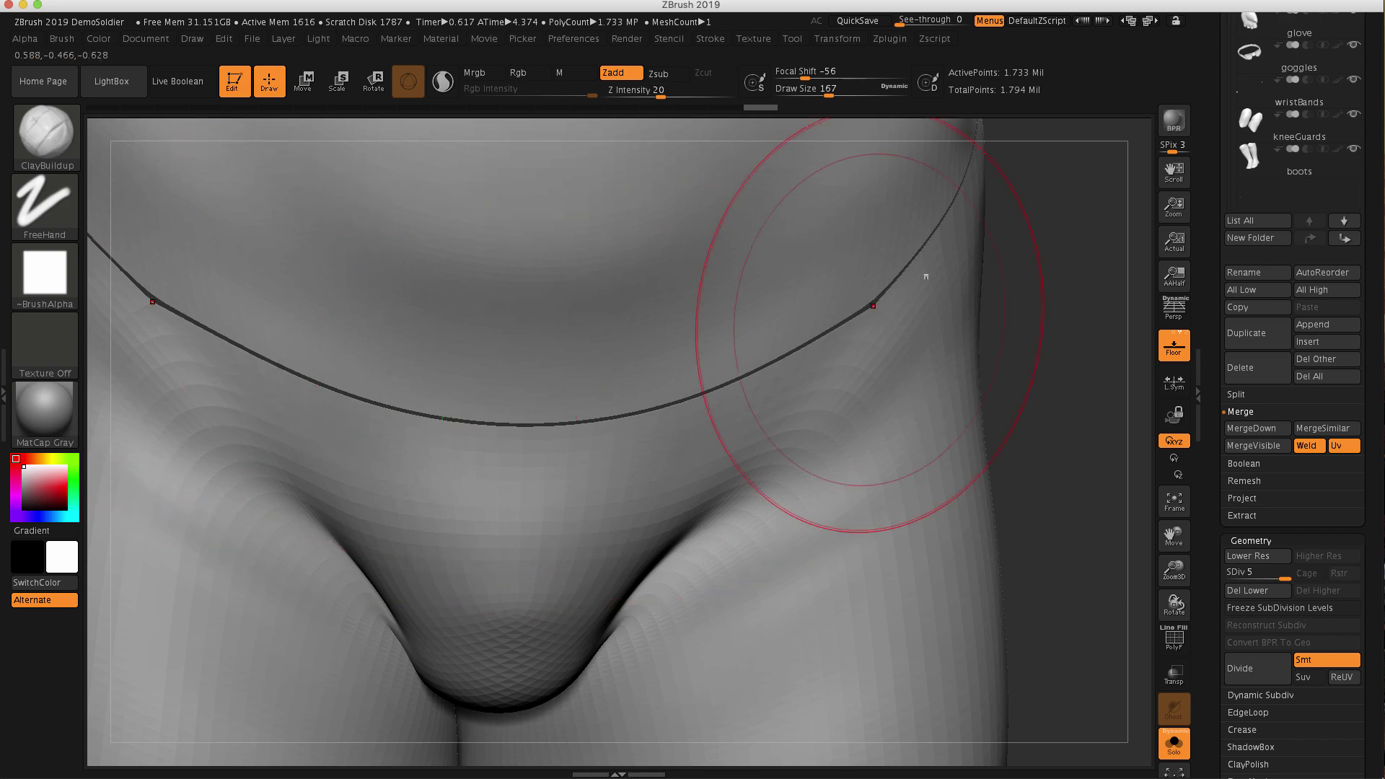
pyautogui.keyDown('ctrl'); pyautogui.moveTo(858, 460); pyautogui.dragTo(704, 389, button='right'); pyautogui.keyUp('ctrl')
pyautogui.press('shift')
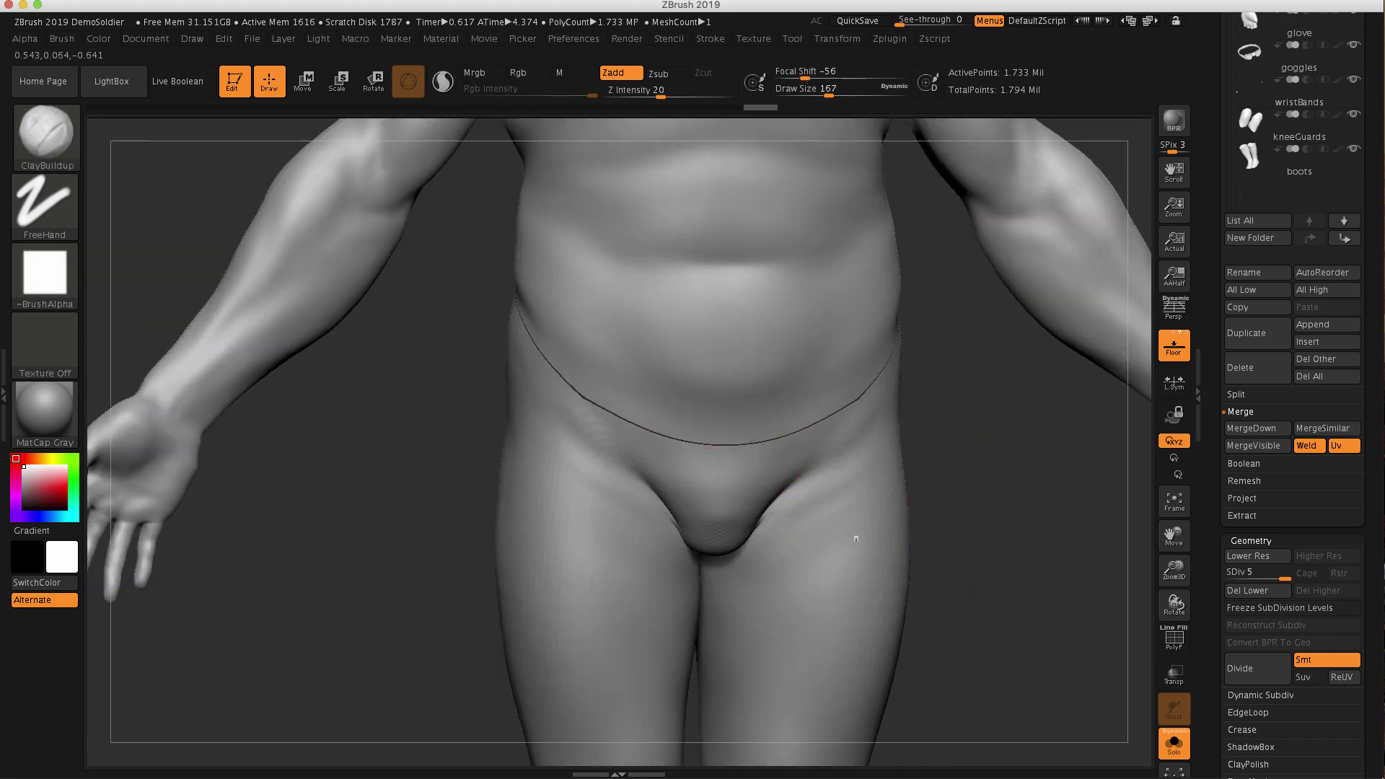
# Show the polyframe, lower the merged body to its lowest subdivision level and inspect the waist and crotch topology
pyautogui.hotkey('shift', 'f')
pyautogui.hotkey('shift', 'd')
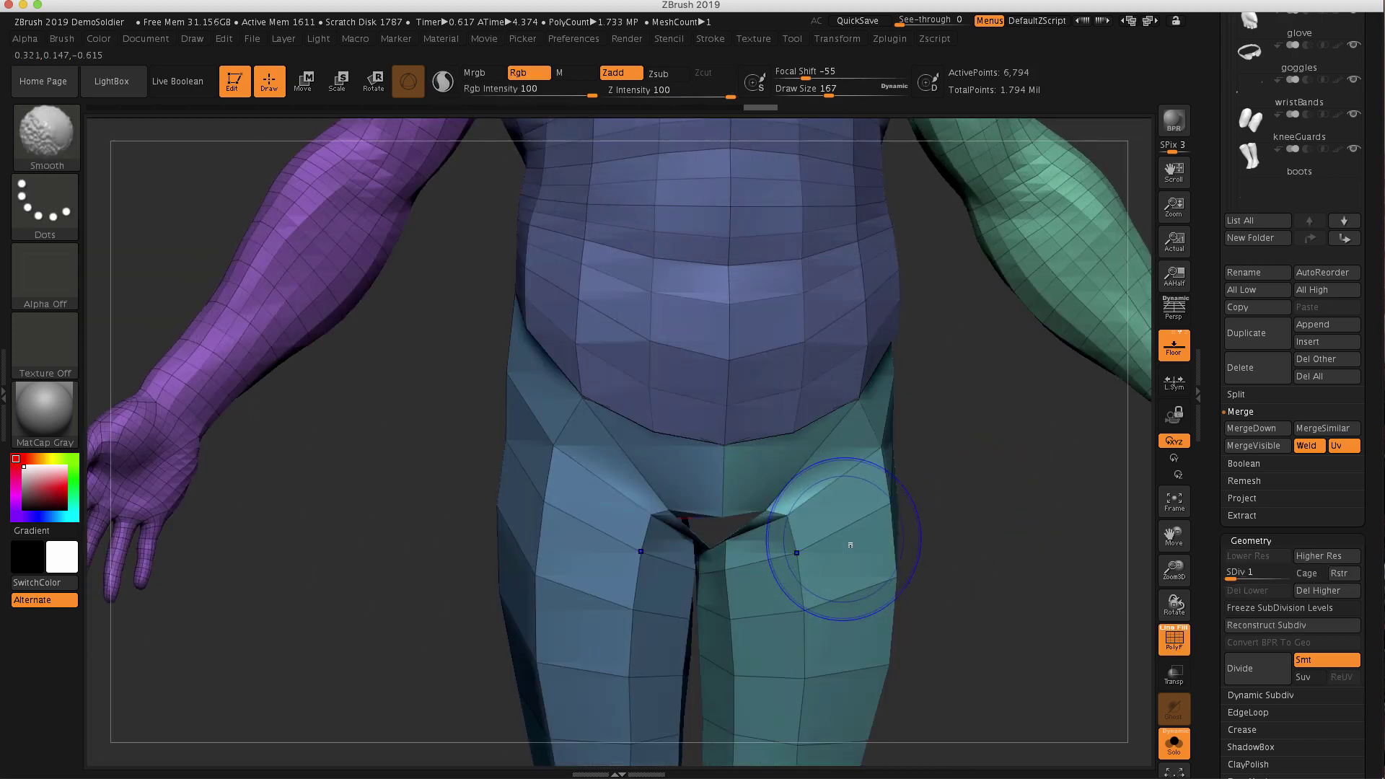
pyautogui.press('b')
pyautogui.press('c')
pyautogui.press('b')
pyautogui.moveTo(834, 551)
pyautogui.mouseDown(button='right')
pyautogui.moveTo(825, 578)
pyautogui.moveTo(848, 577)
pyautogui.moveTo(798, 565)
pyautogui.moveTo(773, 488)
pyautogui.mouseUp(button='right')
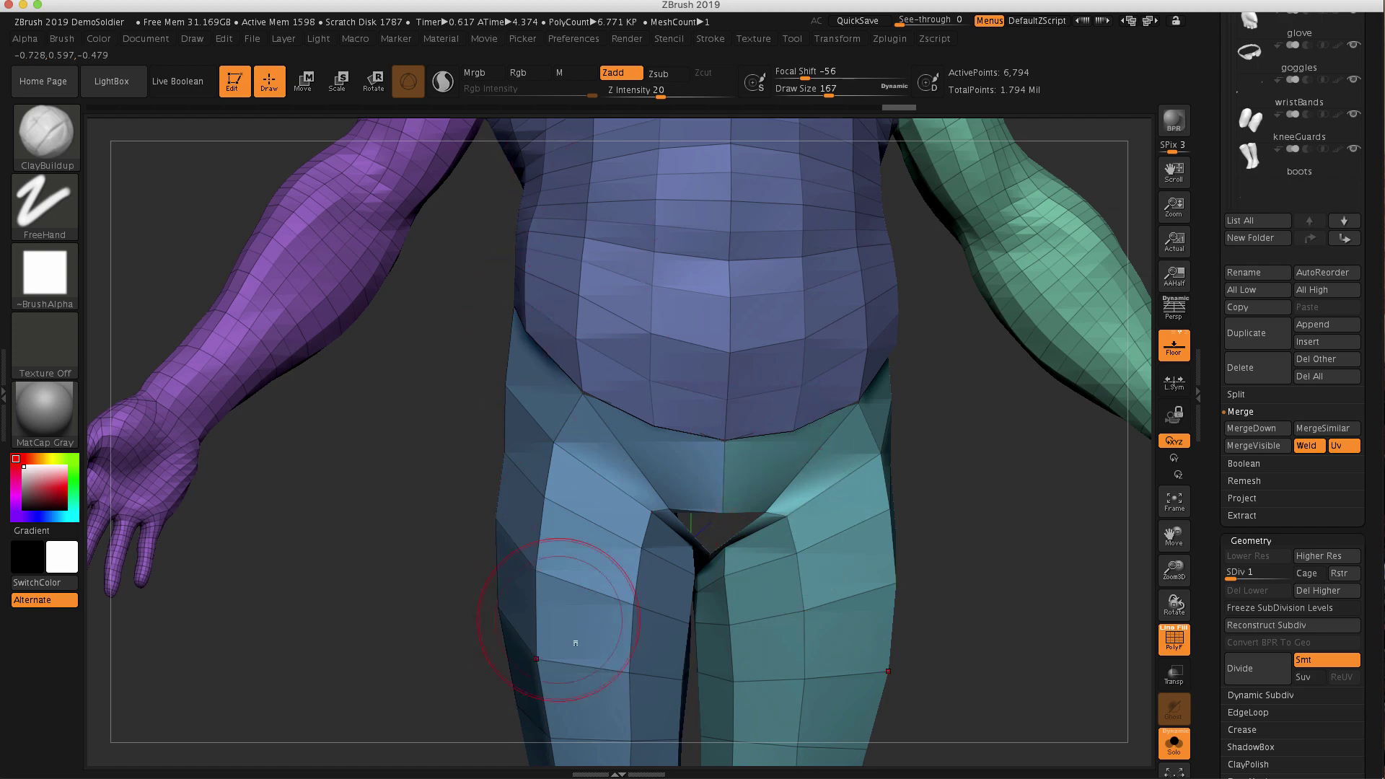
pyautogui.moveTo(664, 448); pyautogui.dragTo(677, 385, button='right')
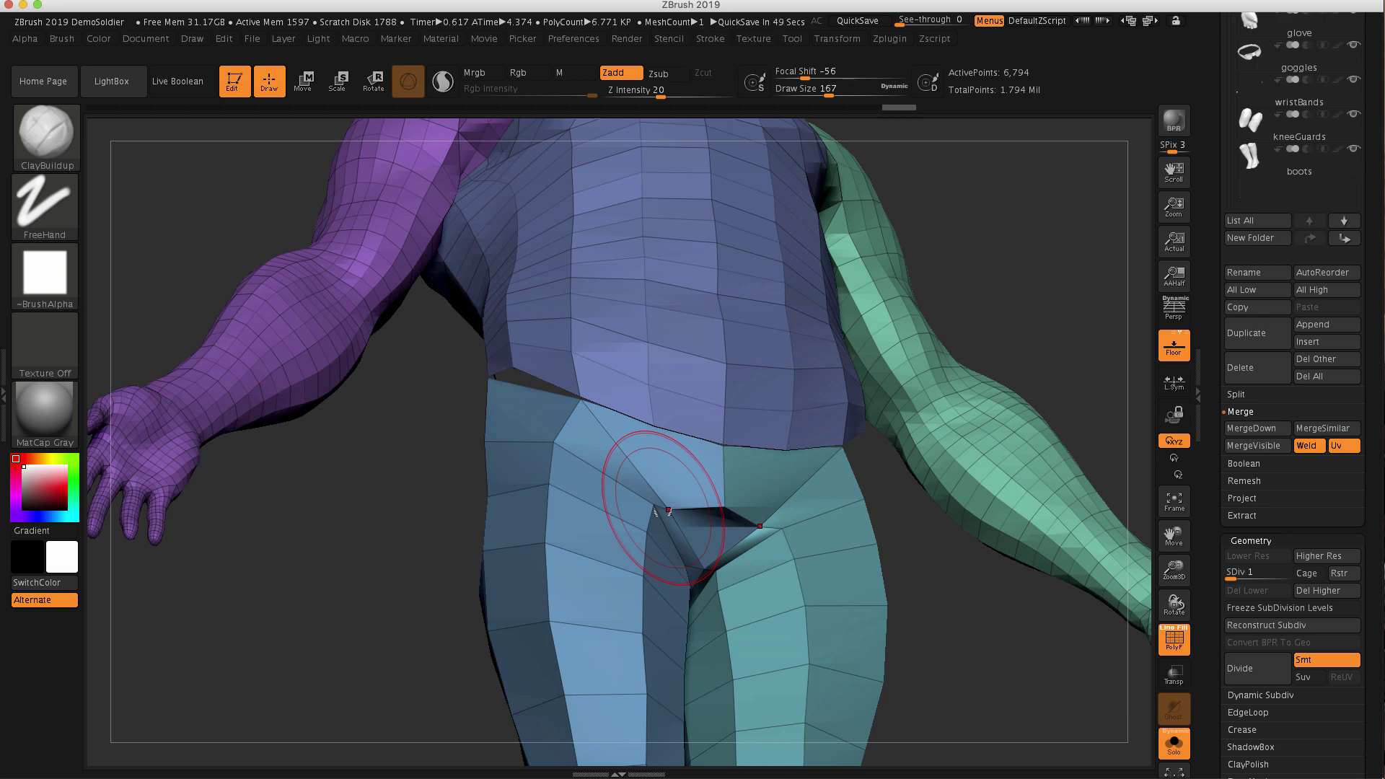
# Check the UV islands of the mismatched-level merge by morphing the body to its UV layout and back
pyautogui.scroll(-15, 1258, 569)
pyautogui.click(1251, 588)
pyautogui.click(1319, 602)
pyautogui.click(1326, 601)
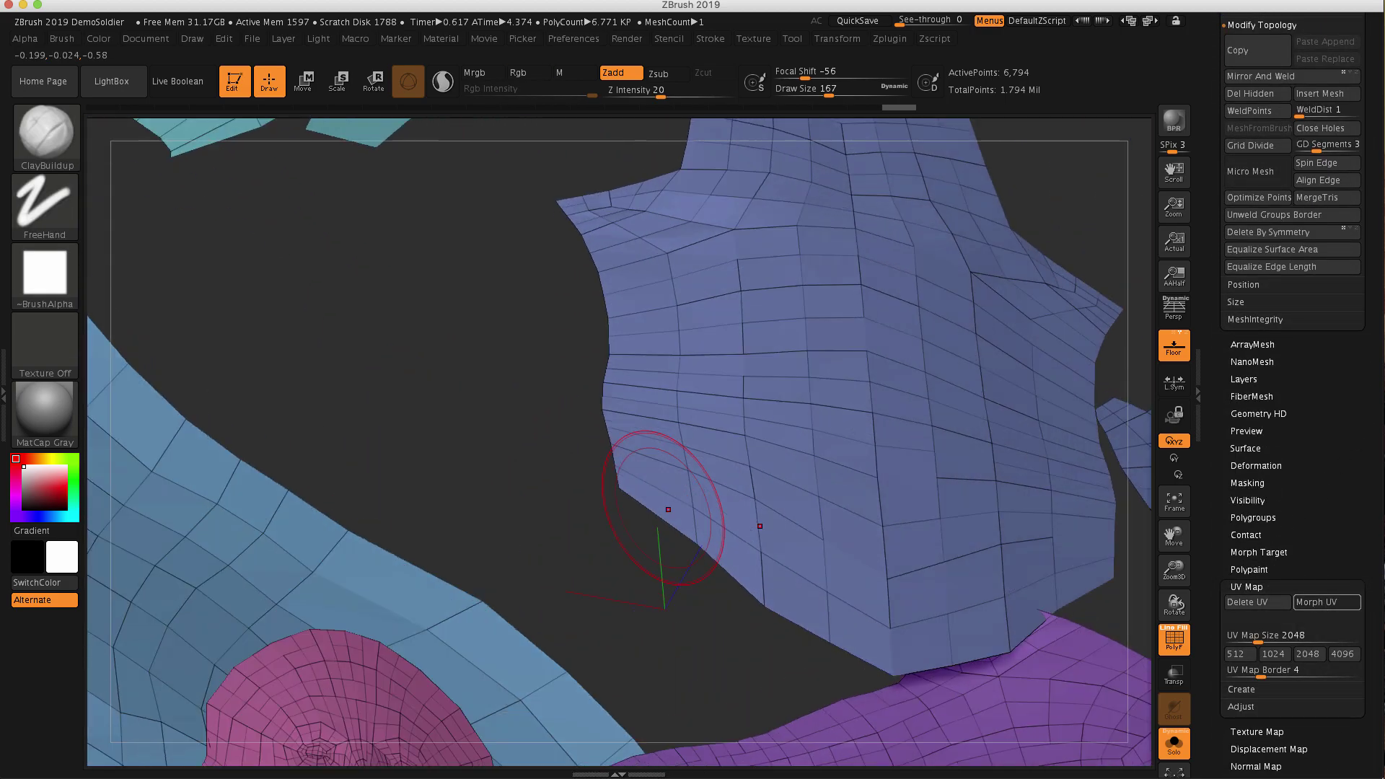
pyautogui.click(1325, 601)
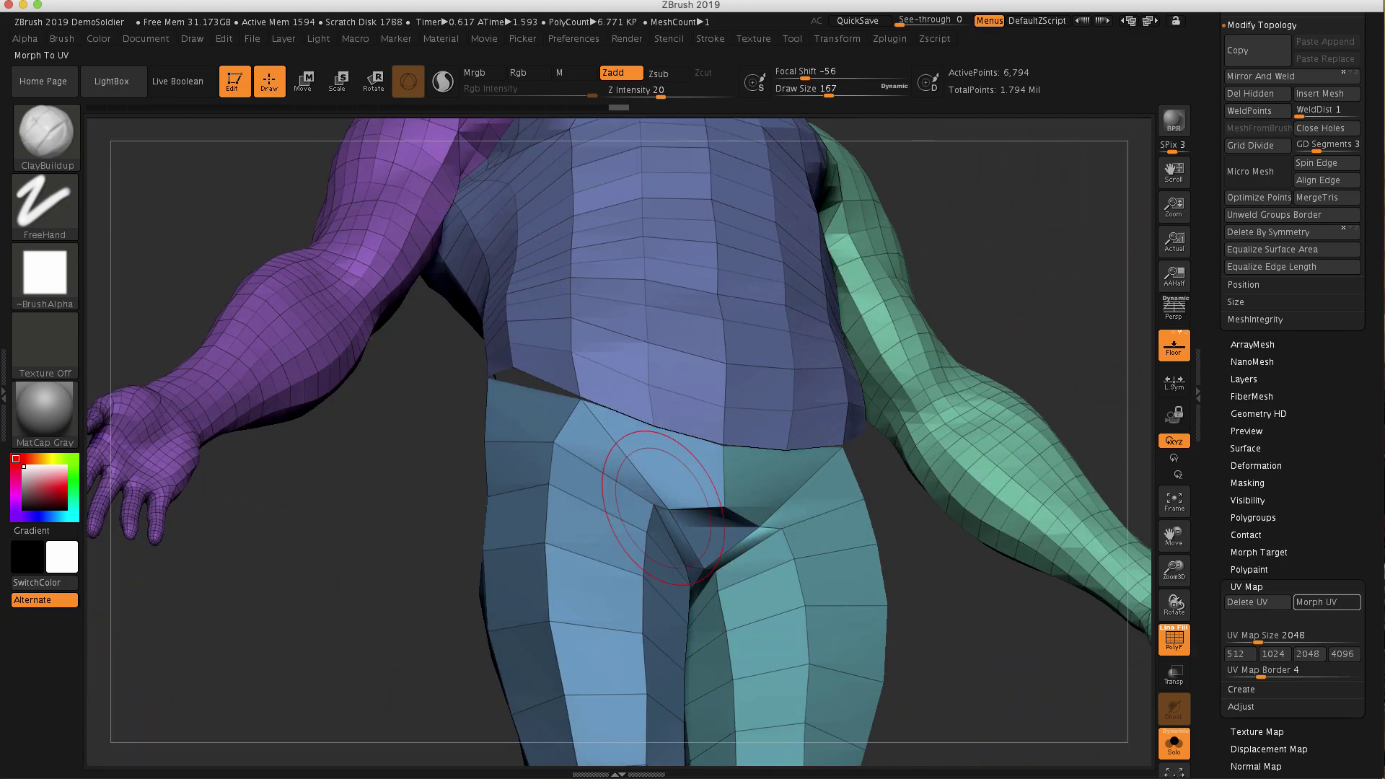
# Set the weld distance to 31 and try to weld the body's points at the lowest subdivision level
pyautogui.scroll(10, 1291, 395)
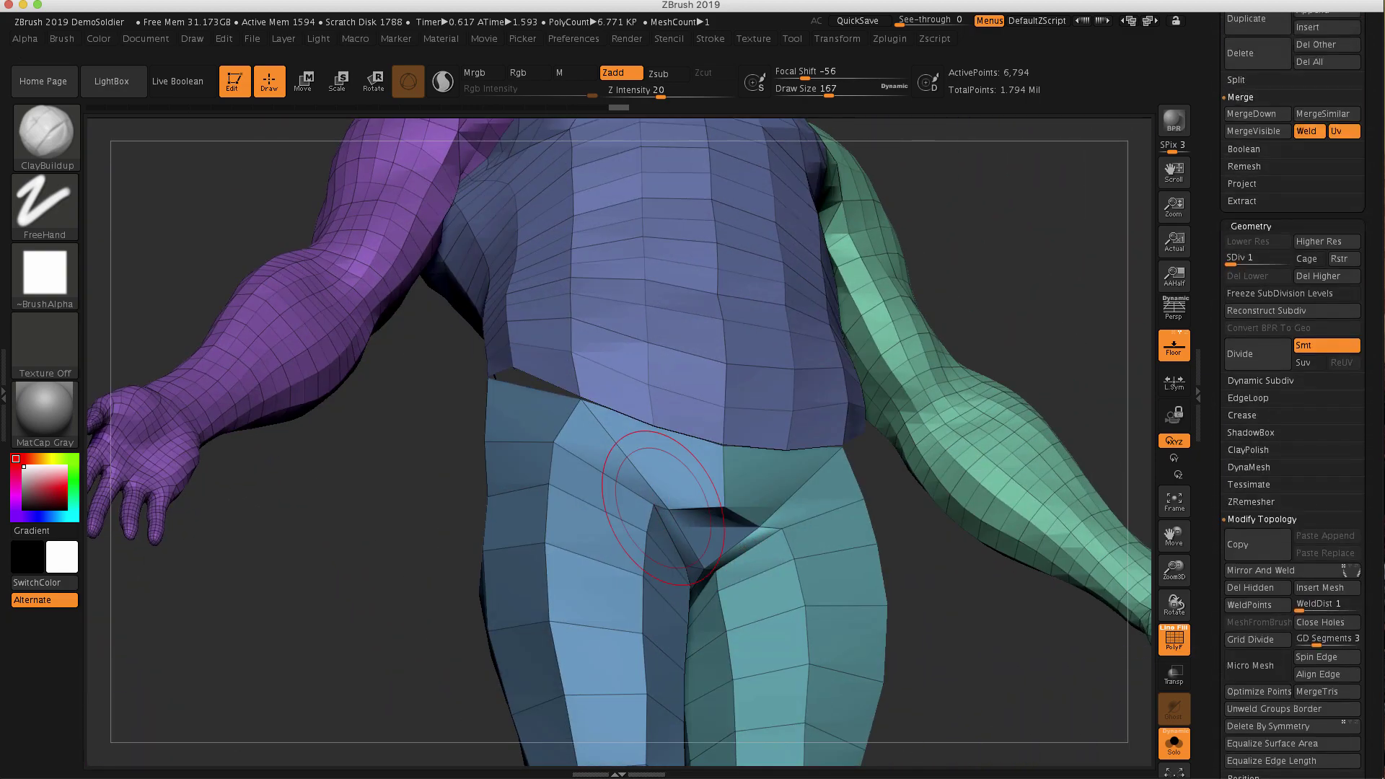
pyautogui.scroll(-2, 1291, 395)
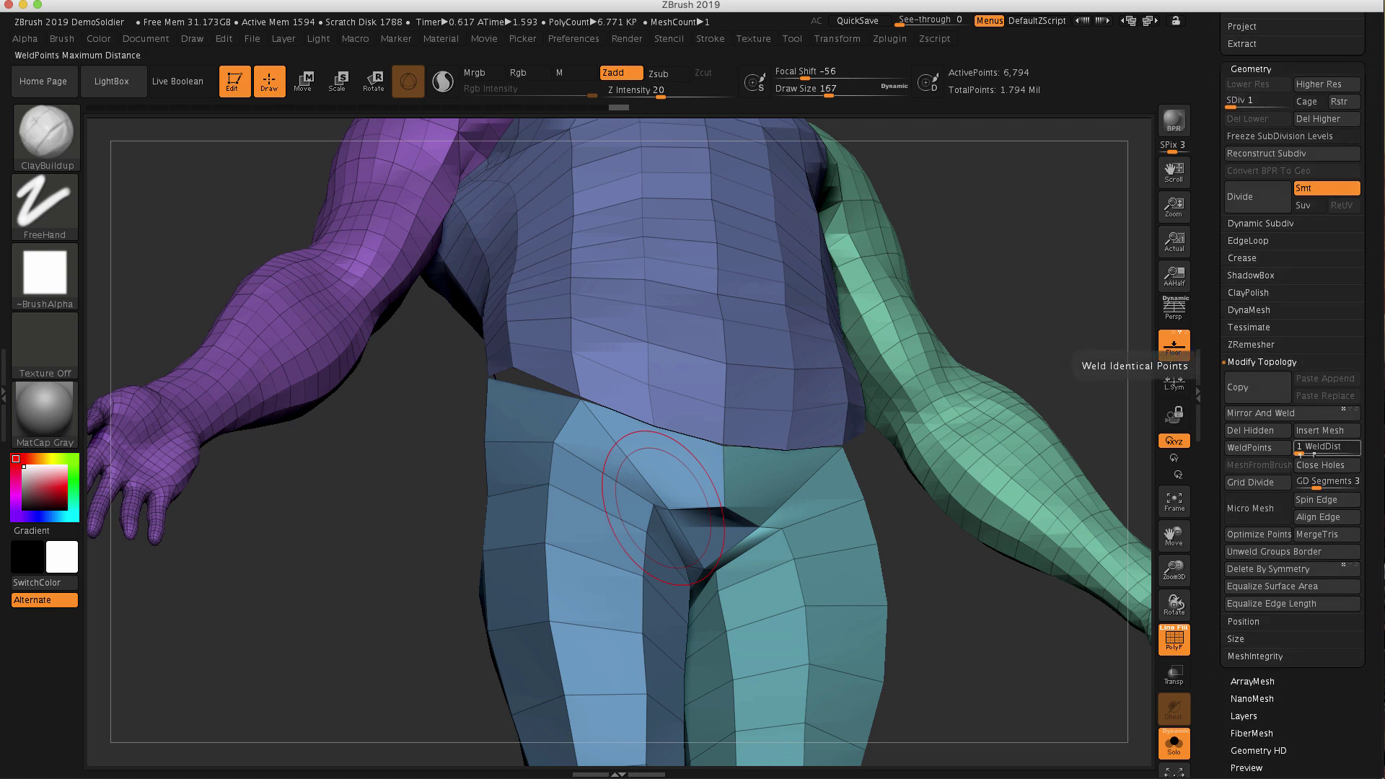
pyautogui.click(1305, 448)
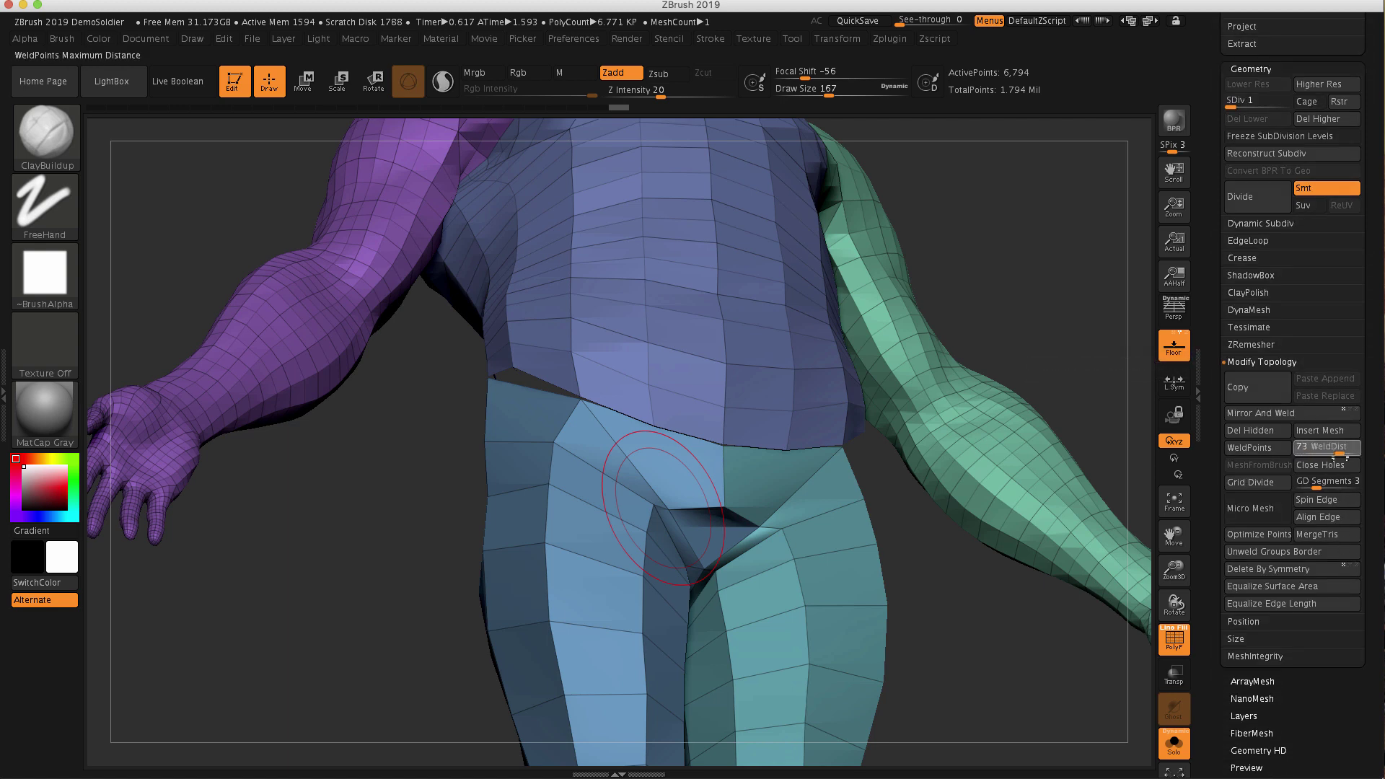
pyautogui.write('31')
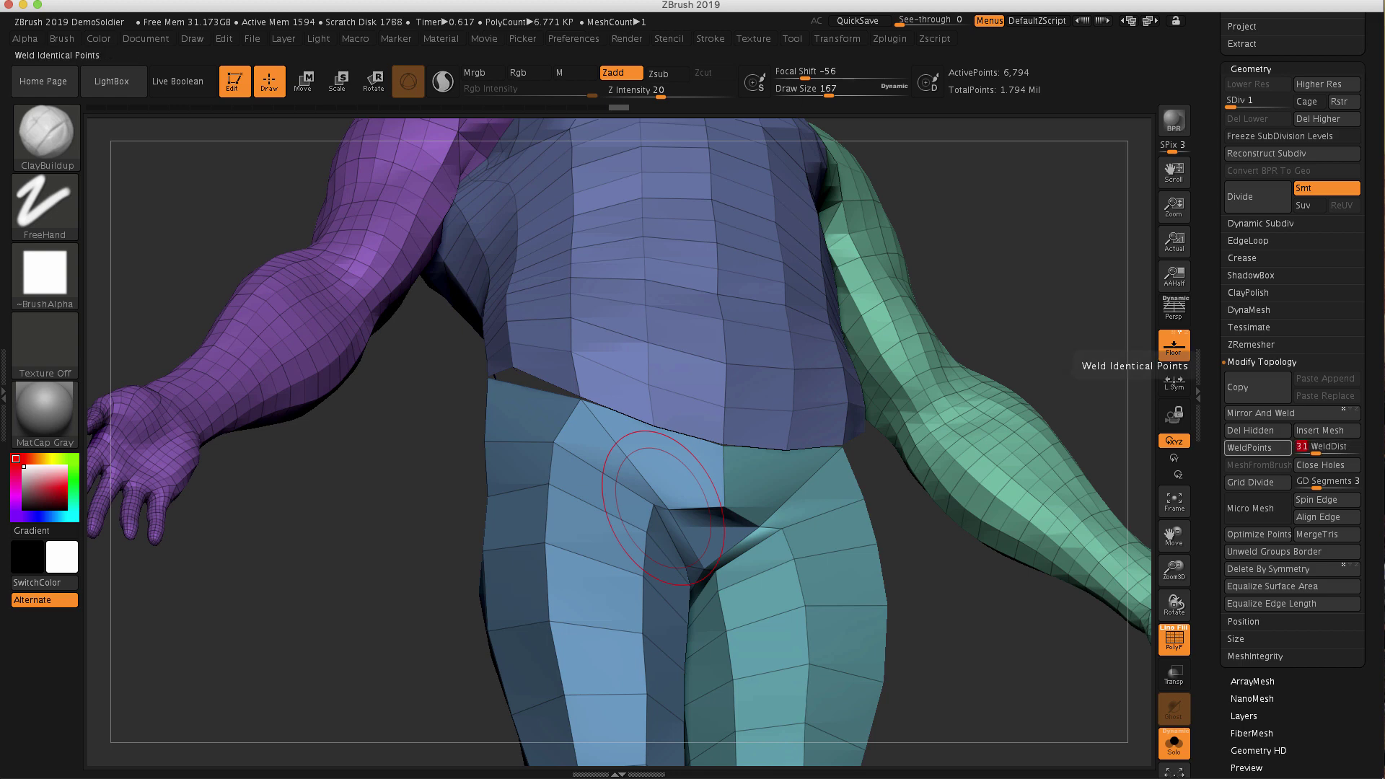
pyautogui.click(1249, 448)
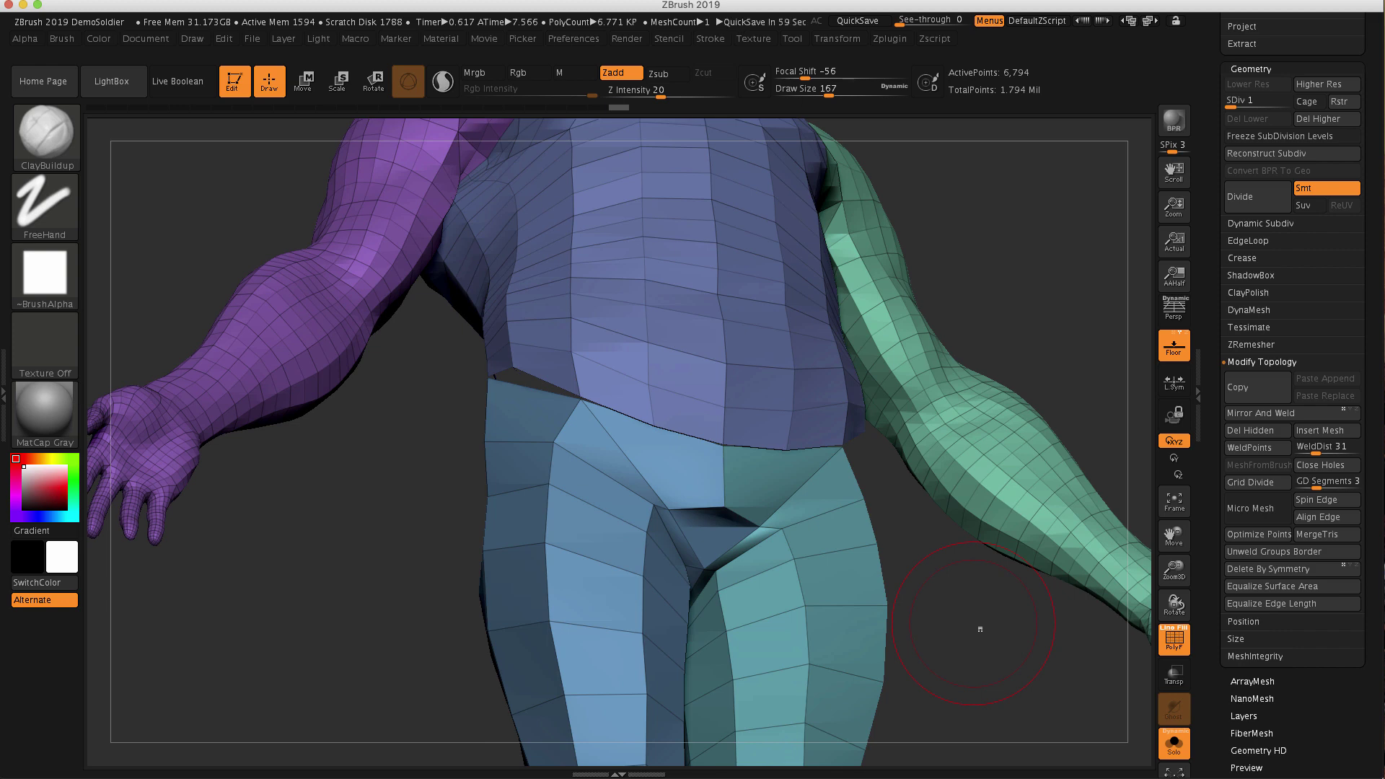
# Freeze the merged body's subdivision levels, weld its points at the current distance and inspect the waist seam
pyautogui.click(1280, 136)
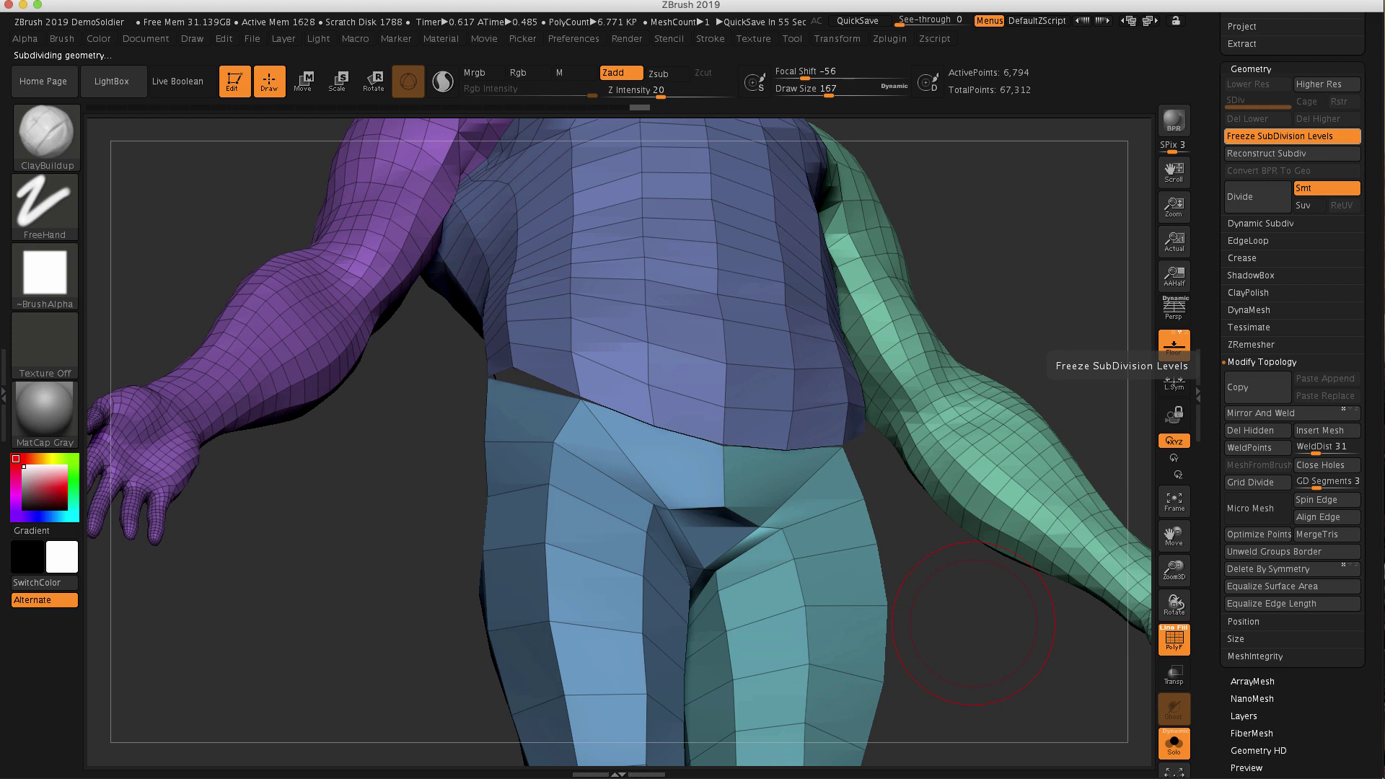
pyautogui.click(1250, 447)
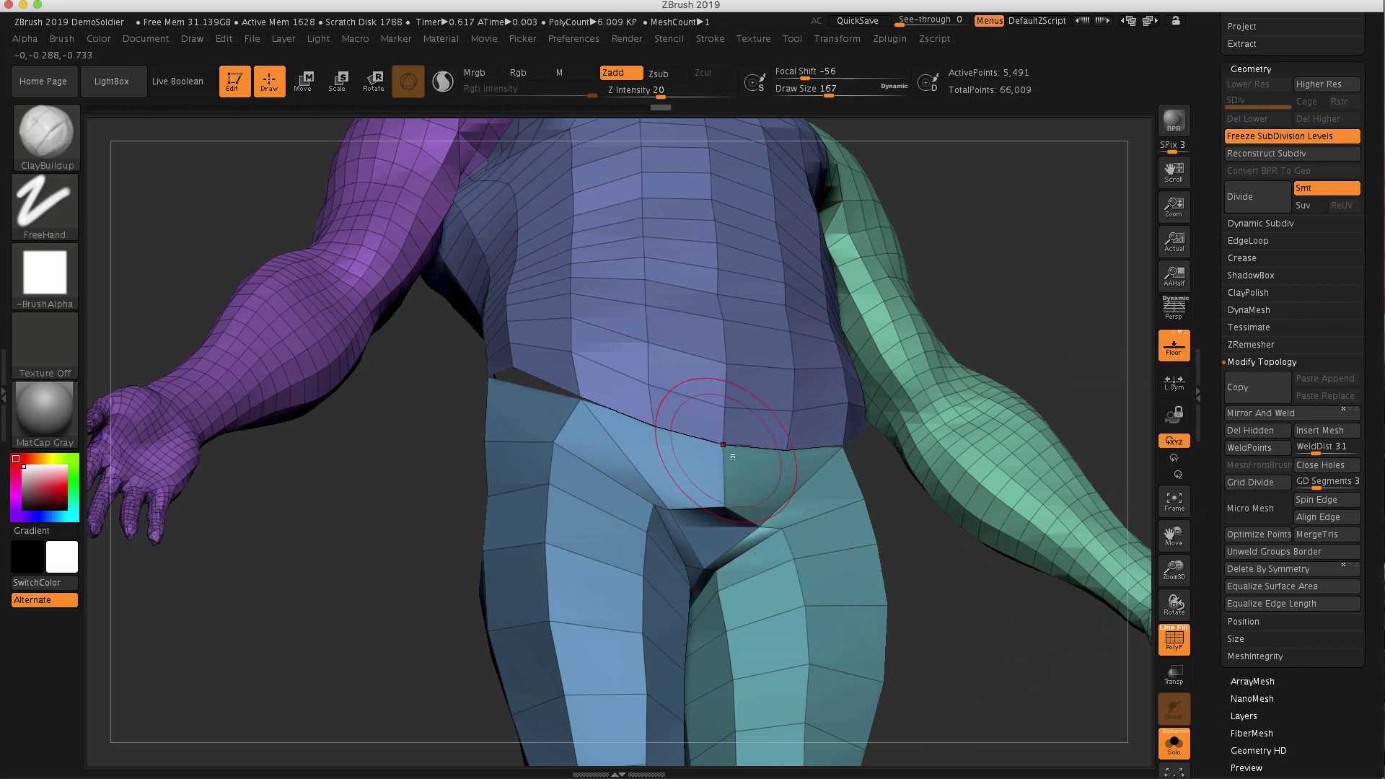
pyautogui.moveTo(730, 461); pyautogui.dragTo(722, 498, button='right')
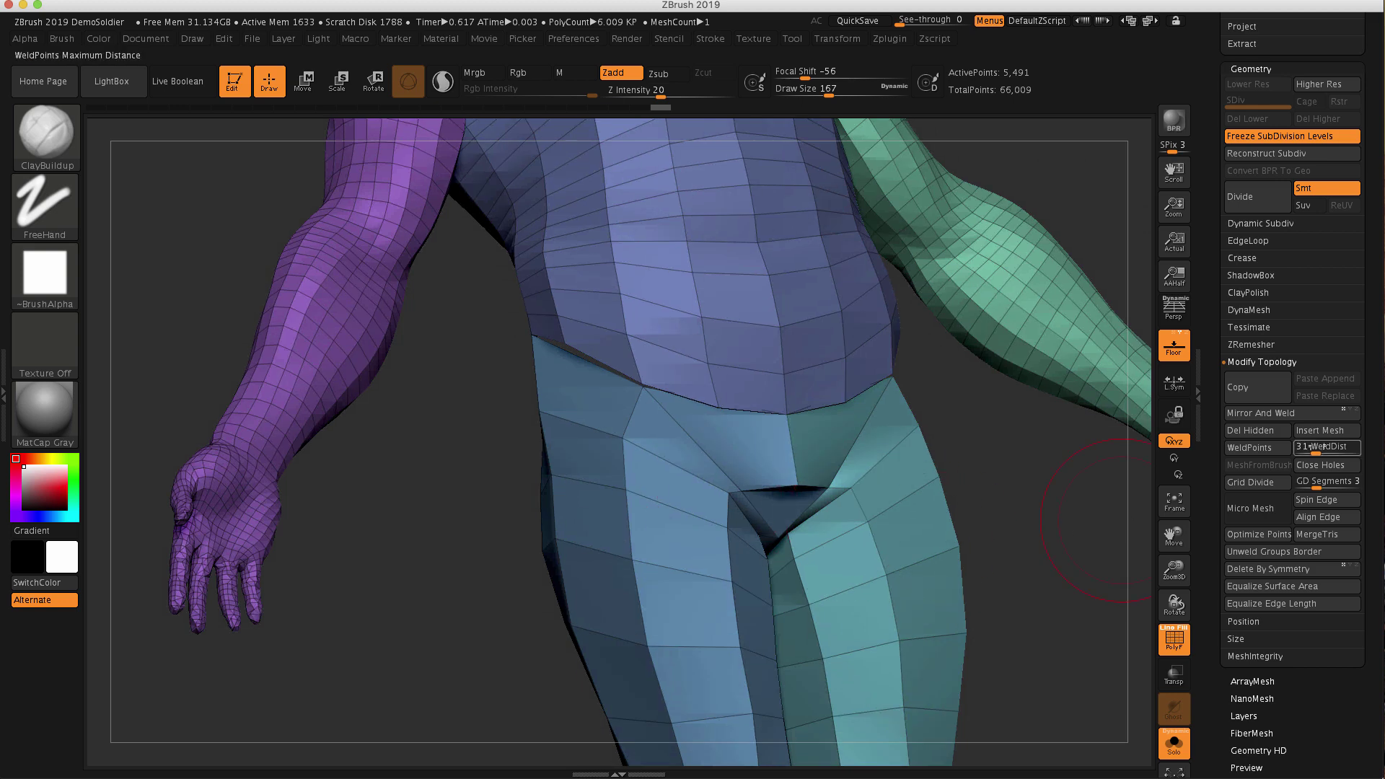
# Raise the weld distance to 54, weld the body's points again and check the waist seam up close
pyautogui.moveTo(1320, 447); pyautogui.dragTo(1329, 447)
pyautogui.click(1251, 447)
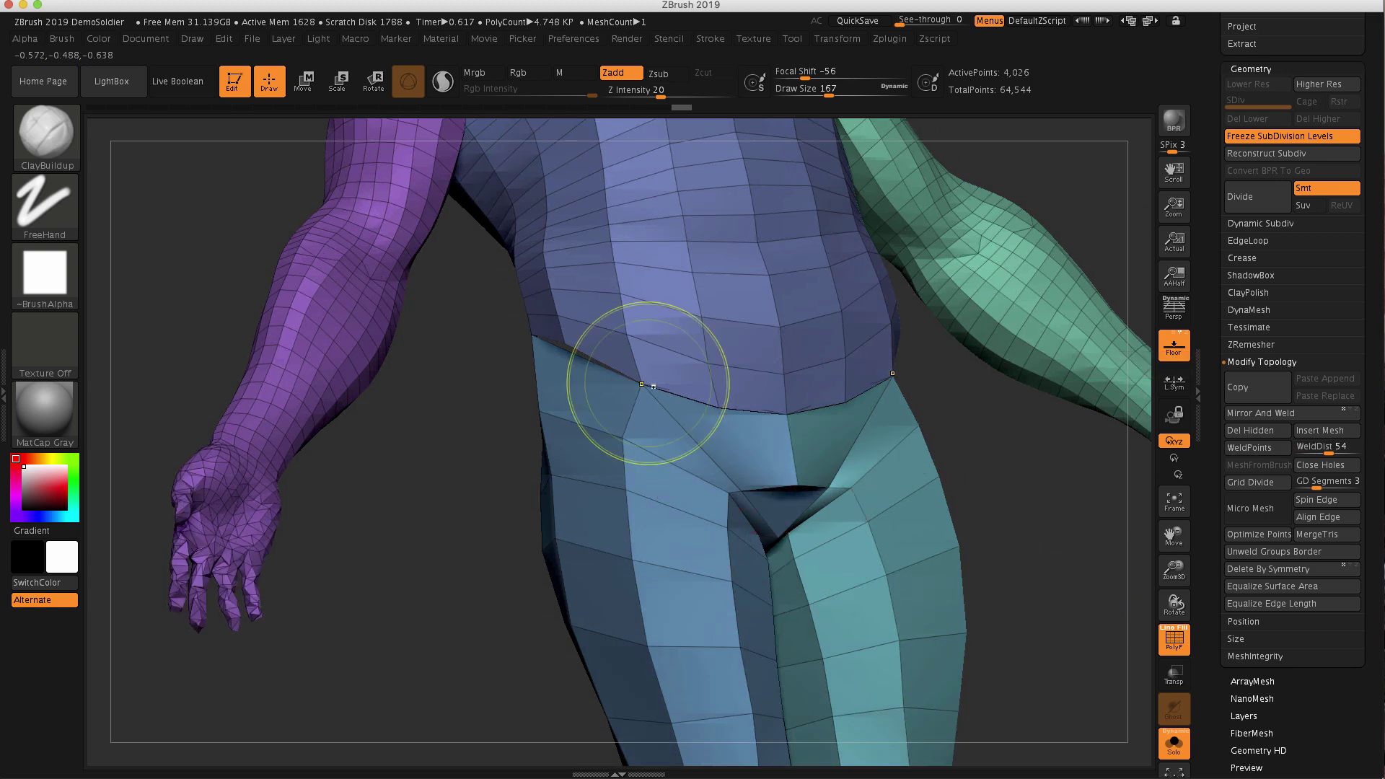
pyautogui.moveTo(649, 382)
pyautogui.keyDown('ctrl'); pyautogui.mouseDown(button='right')
pyautogui.moveTo(683, 442)
pyautogui.moveTo(642, 383)
pyautogui.mouseUp(button='right'); pyautogui.keyUp('ctrl')
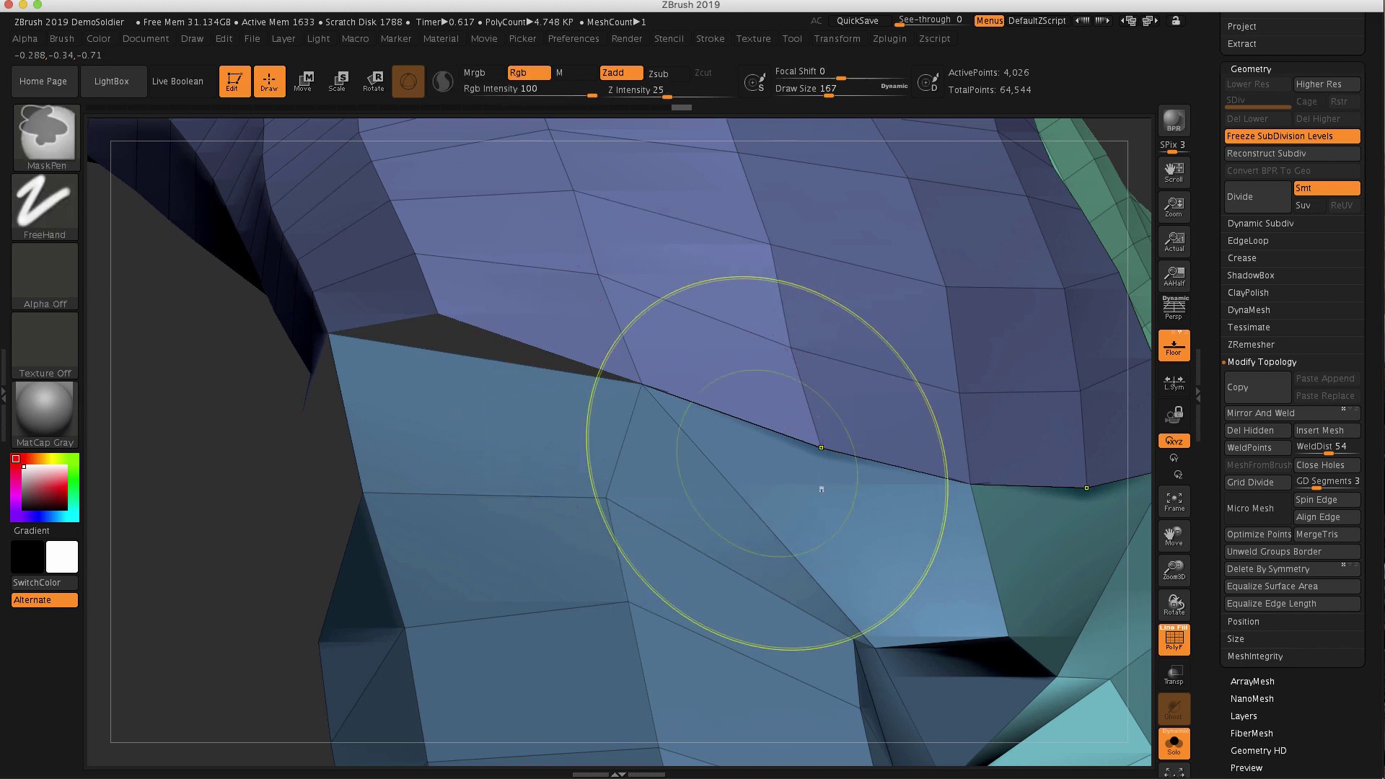
pyautogui.scroll(-2, 773, 464)
pyautogui.keyDown('shift'); pyautogui.moveTo(894, 485); pyautogui.dragTo(813, 516, button='right'); pyautogui.keyUp('shift')
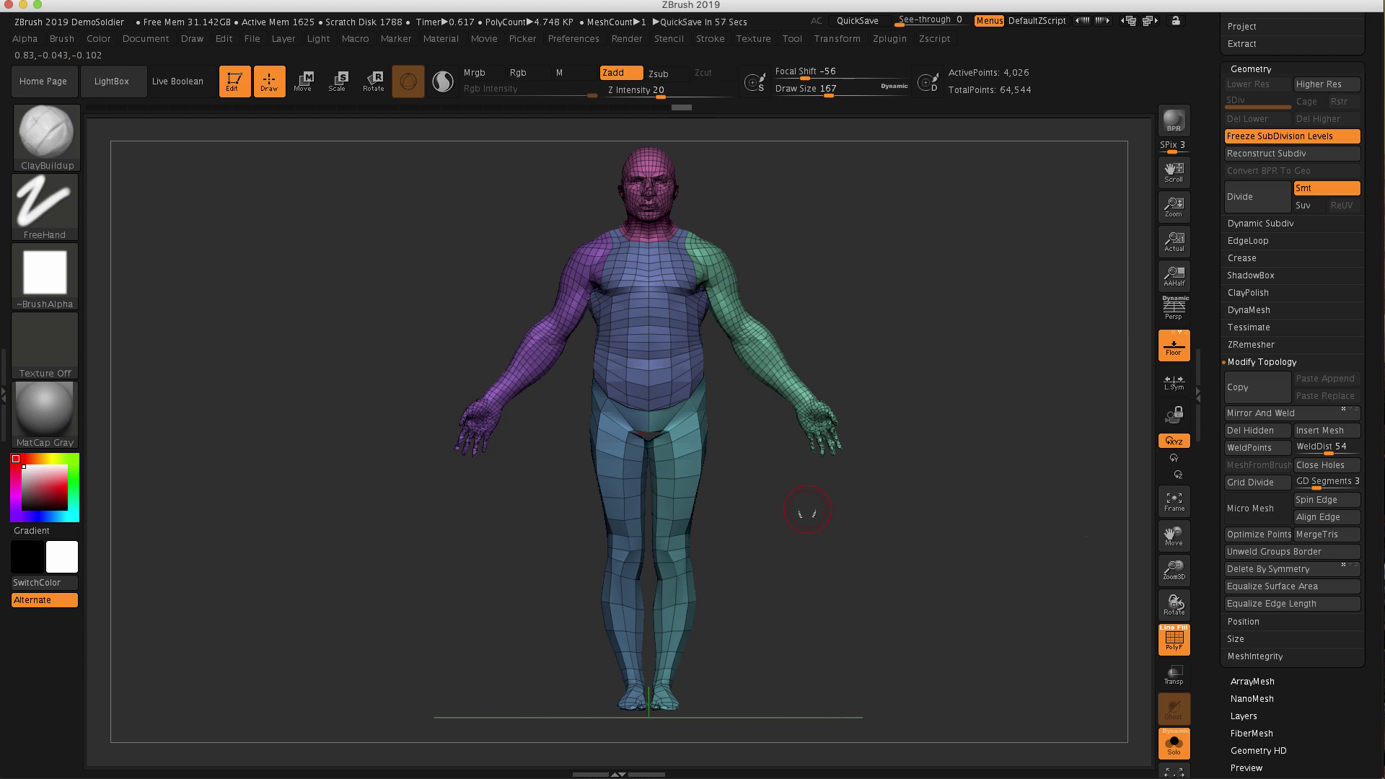
# Unfreeze the body's subdivision levels to restore them, close the geometry settings and return to the subtool merge options
pyautogui.click(1291, 136)
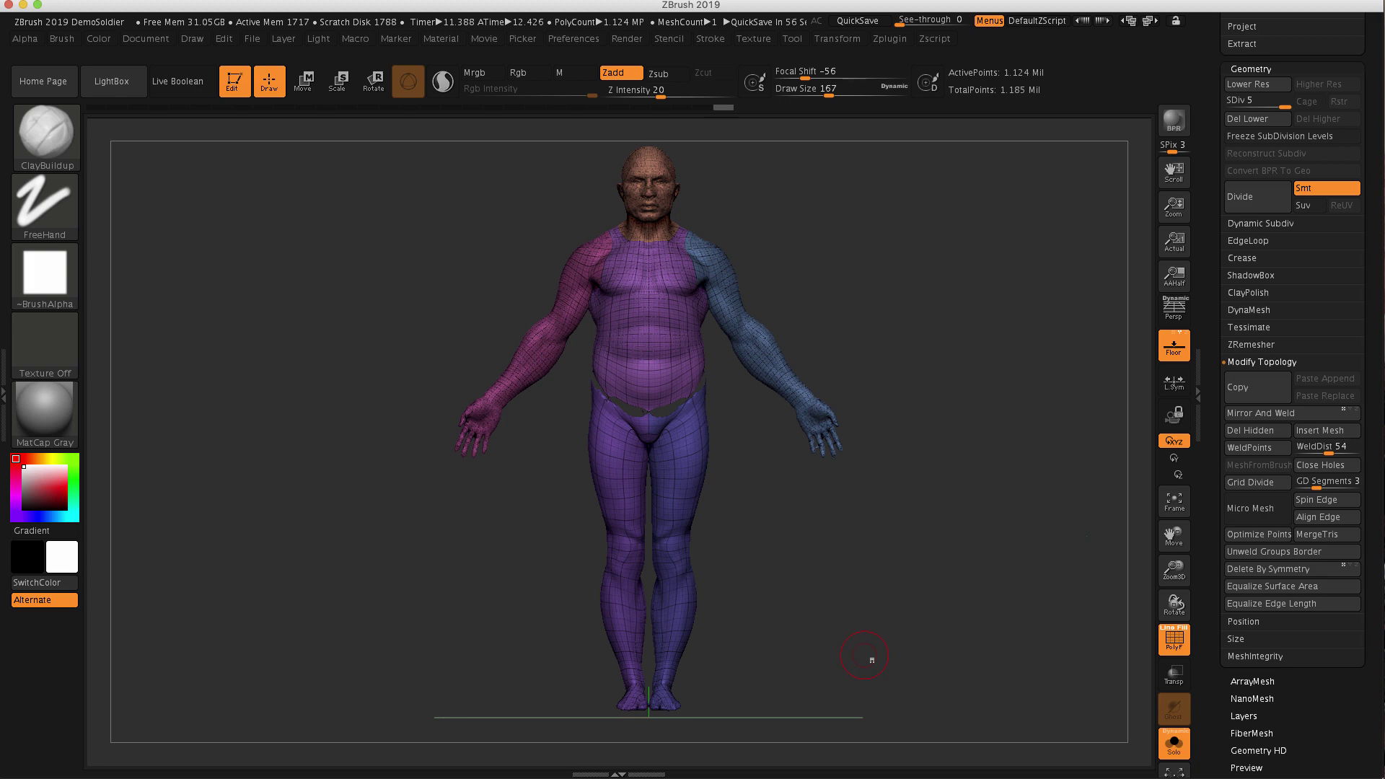
pyautogui.click(1251, 69)
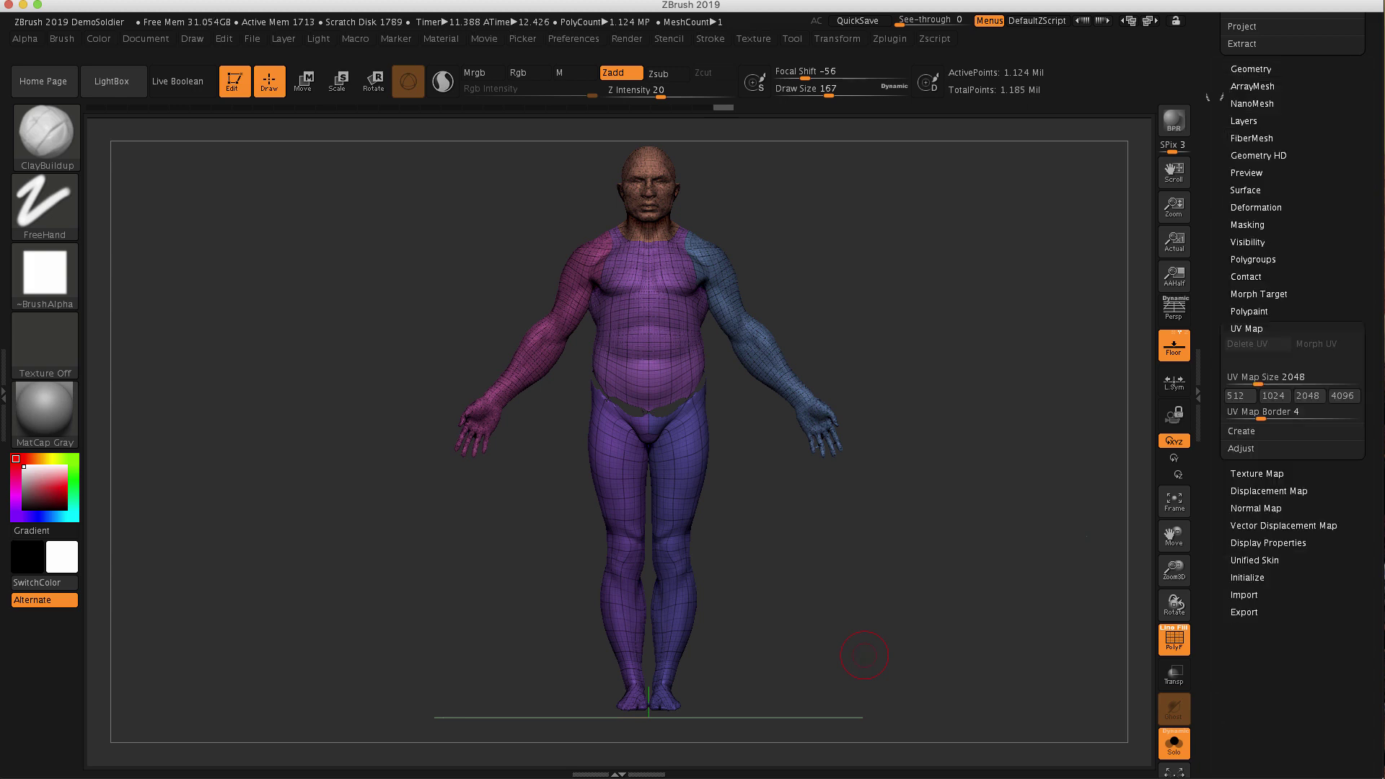
pyautogui.moveTo(1212, 98); pyautogui.dragTo(1221, 256)
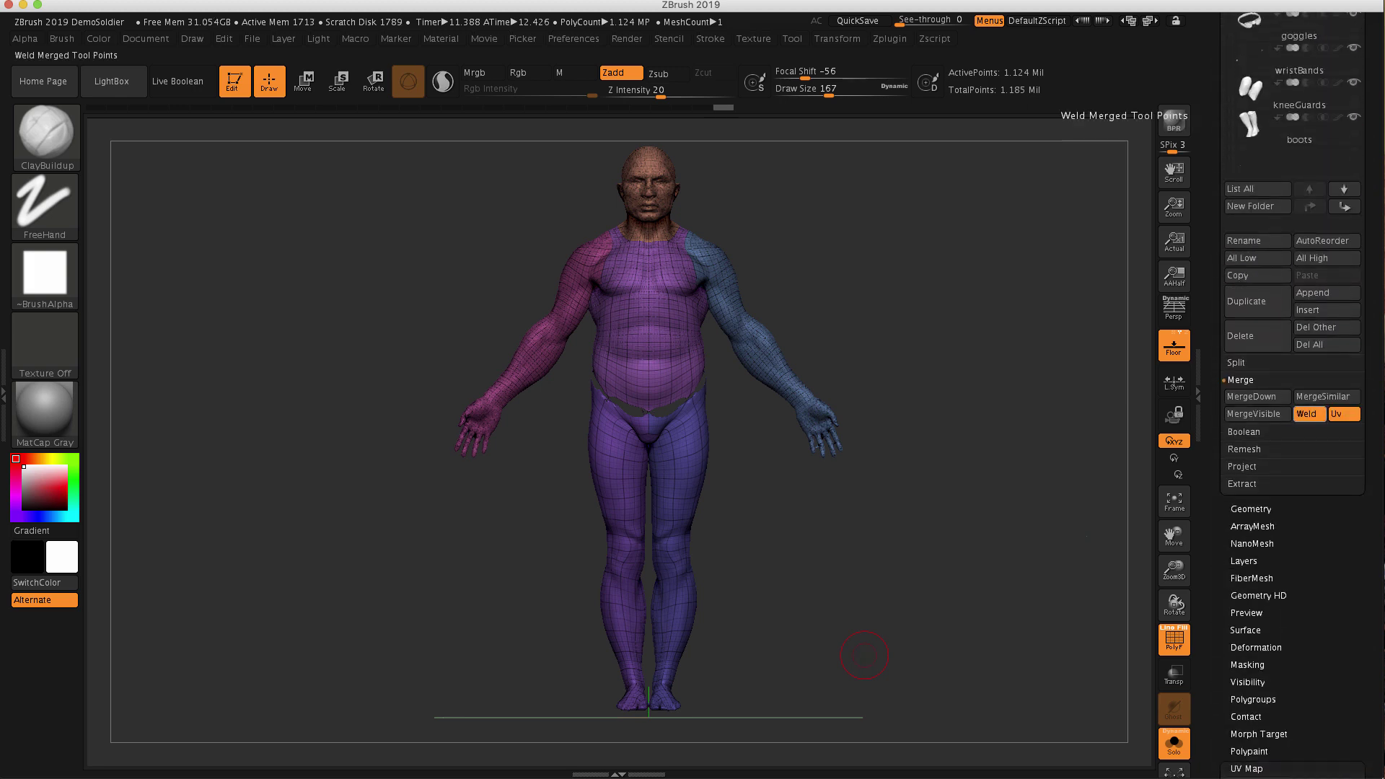